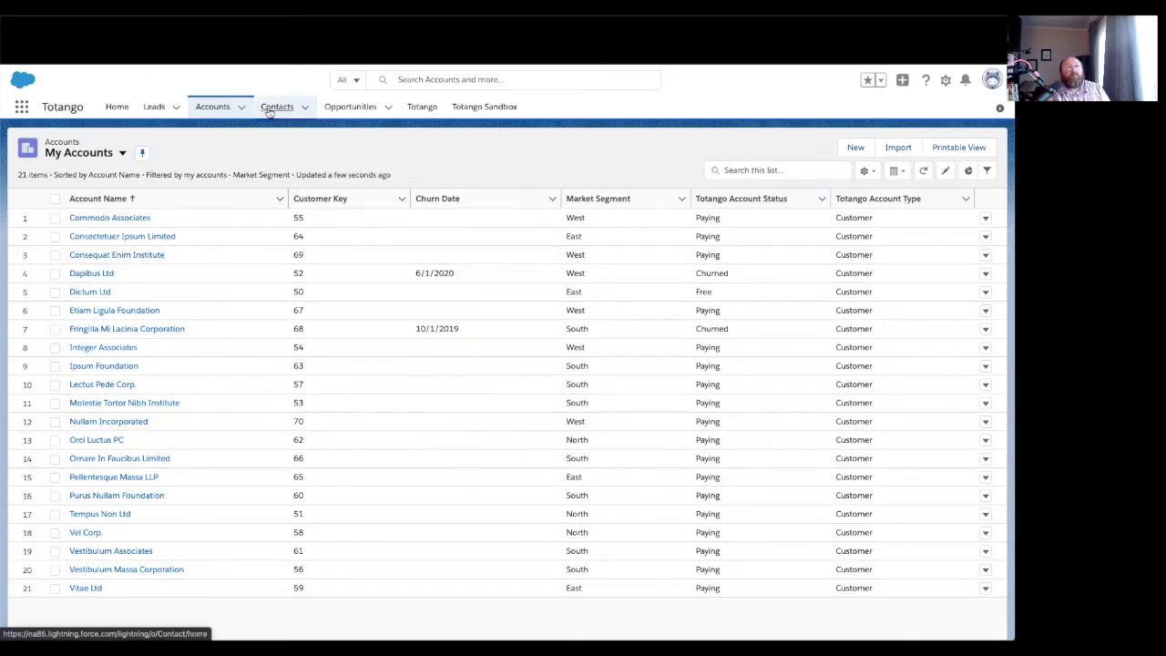
# Open the contacts list in Salesforce and examine the Totango Contact and Totango Key Contact columns
pyautogui.click(270, 110)
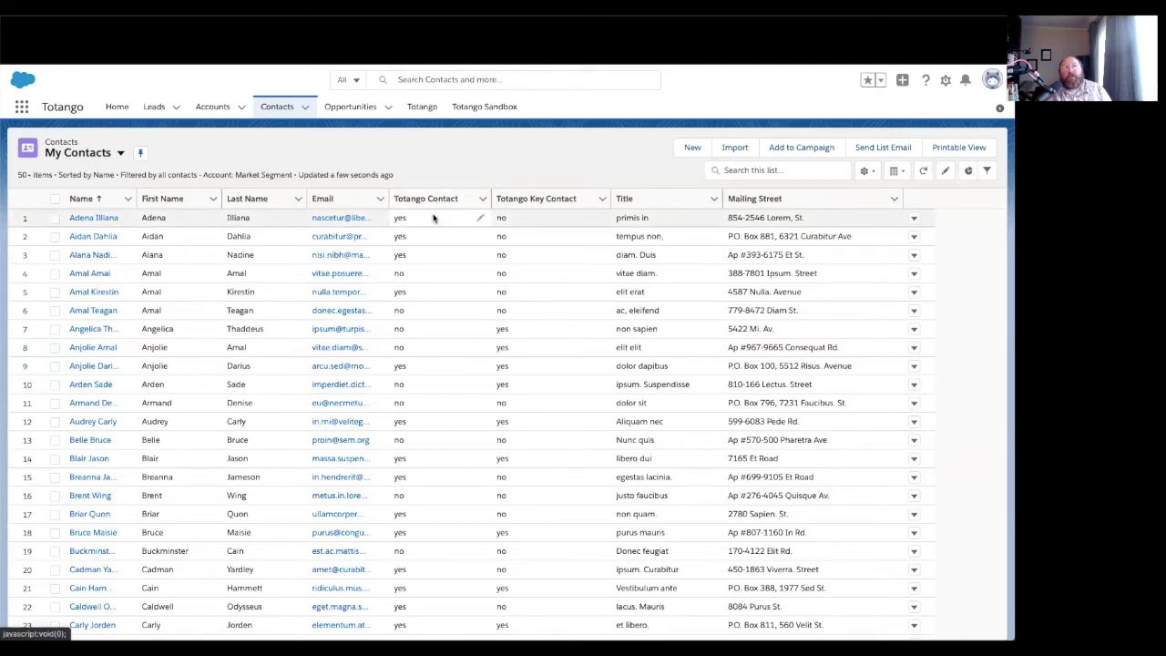
pyautogui.click(533, 200)
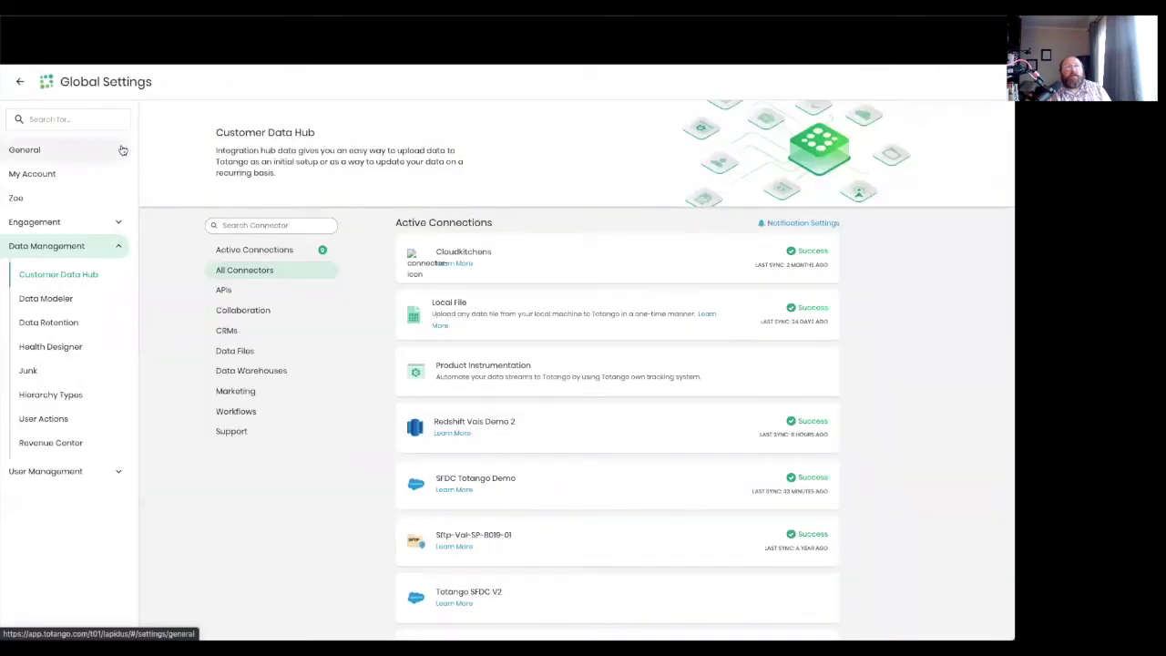
# Return to the Totango portfolio page and open the Customer Data Hub from the global settings
pyautogui.click(19, 81)
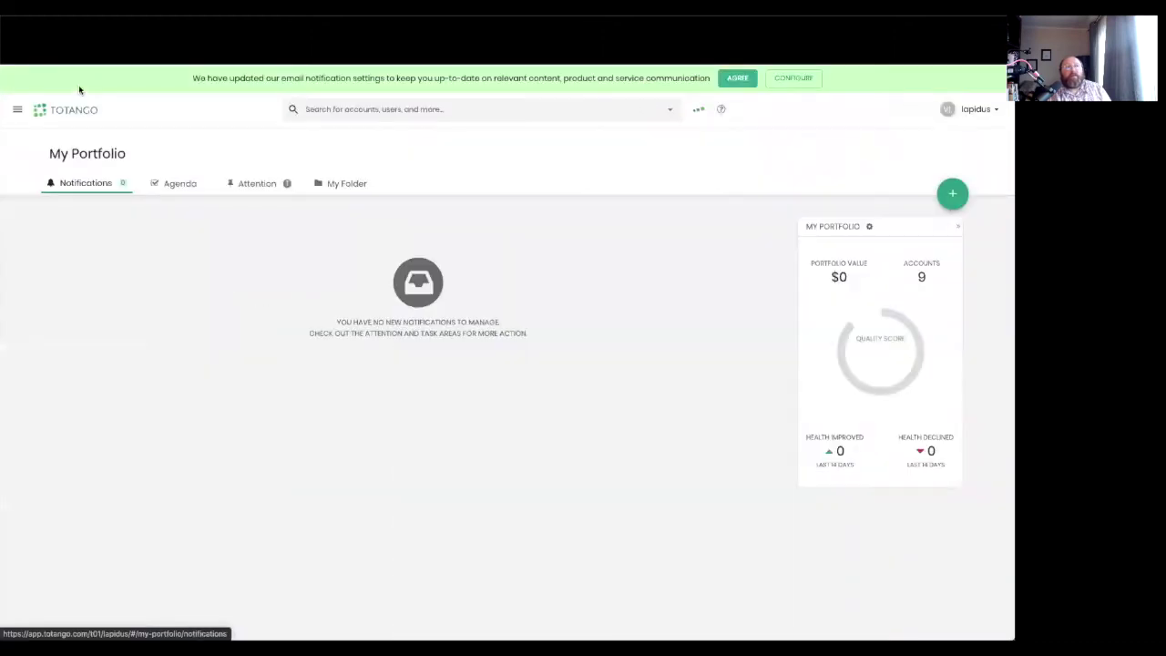
pyautogui.click(16, 110)
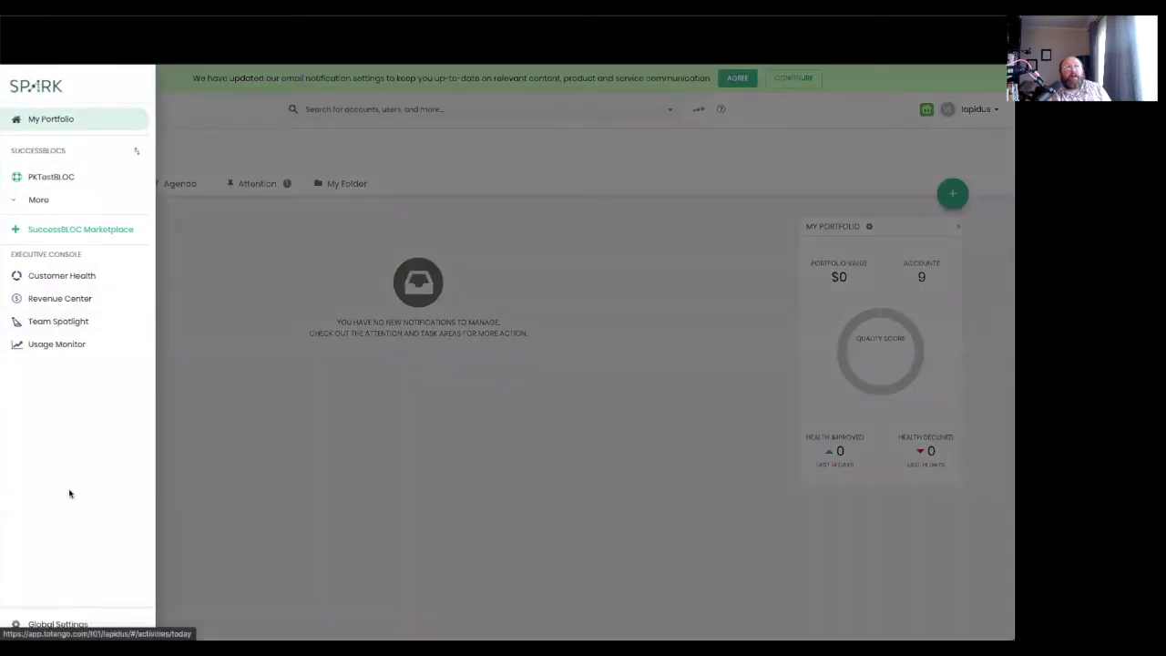
pyautogui.click(75, 621)
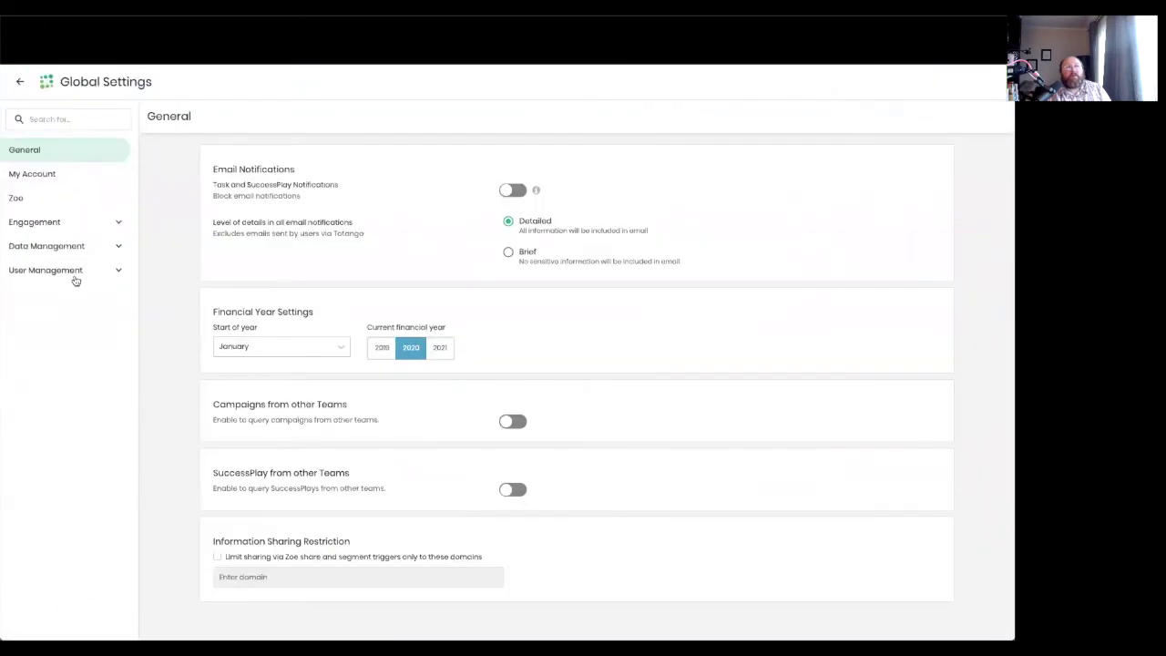
pyautogui.click(78, 255)
pyautogui.click(87, 275)
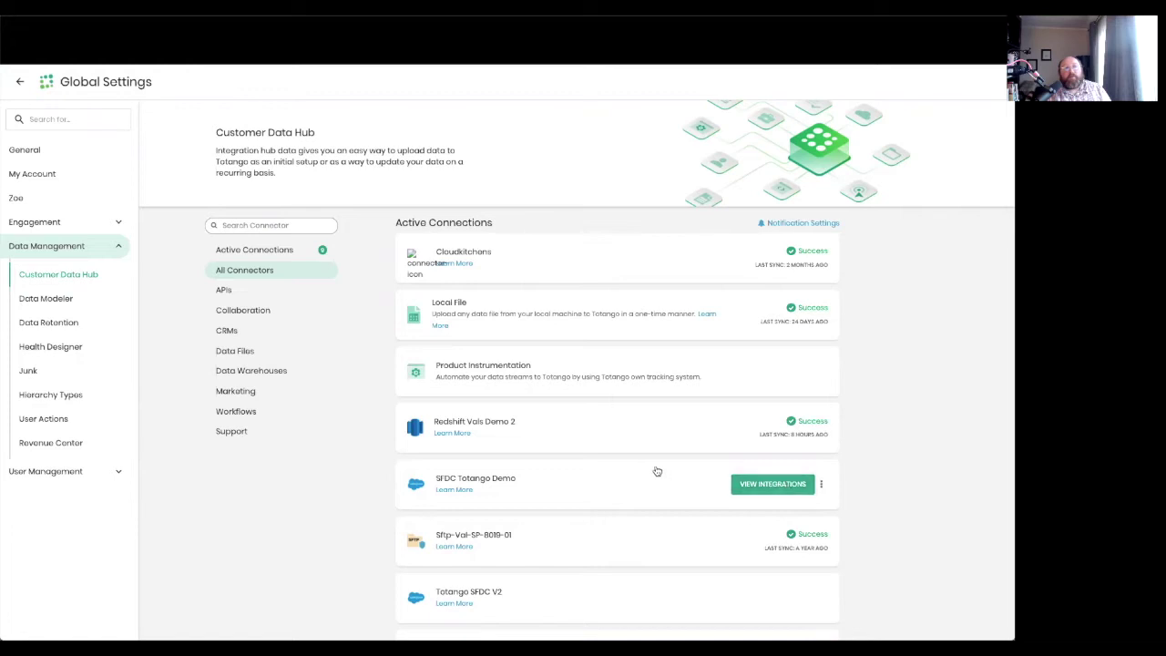
# Open the recurring SFDC Accounts integration of the SFDC Totango Demo connection for editing
pyautogui.click(772, 484)
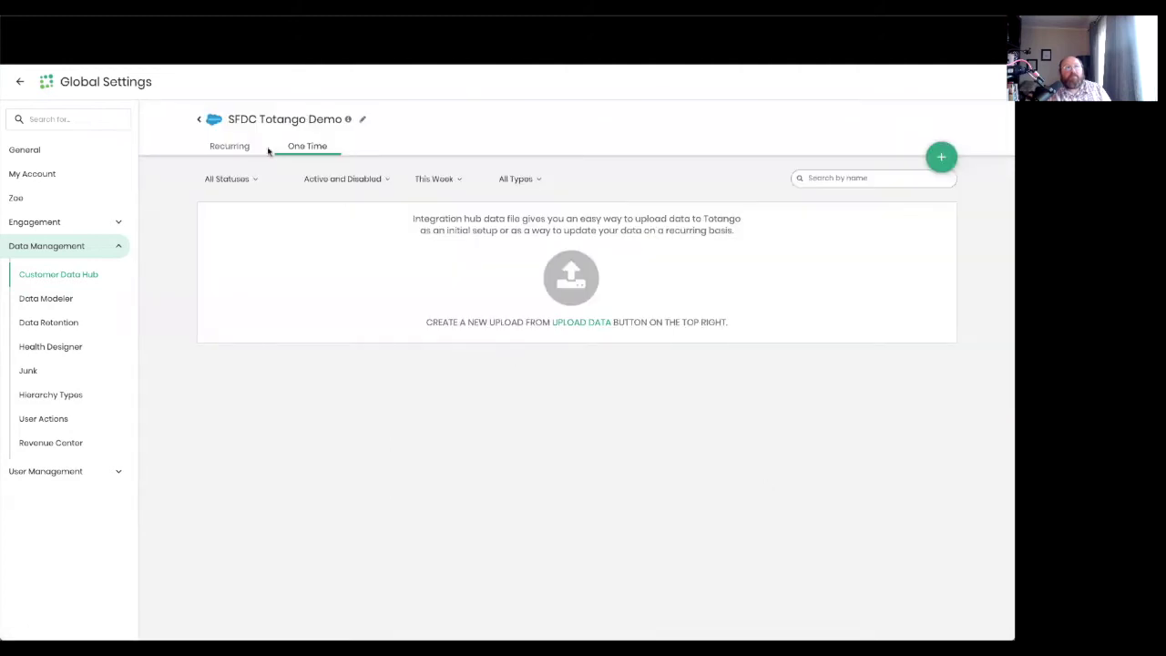
pyautogui.click(233, 148)
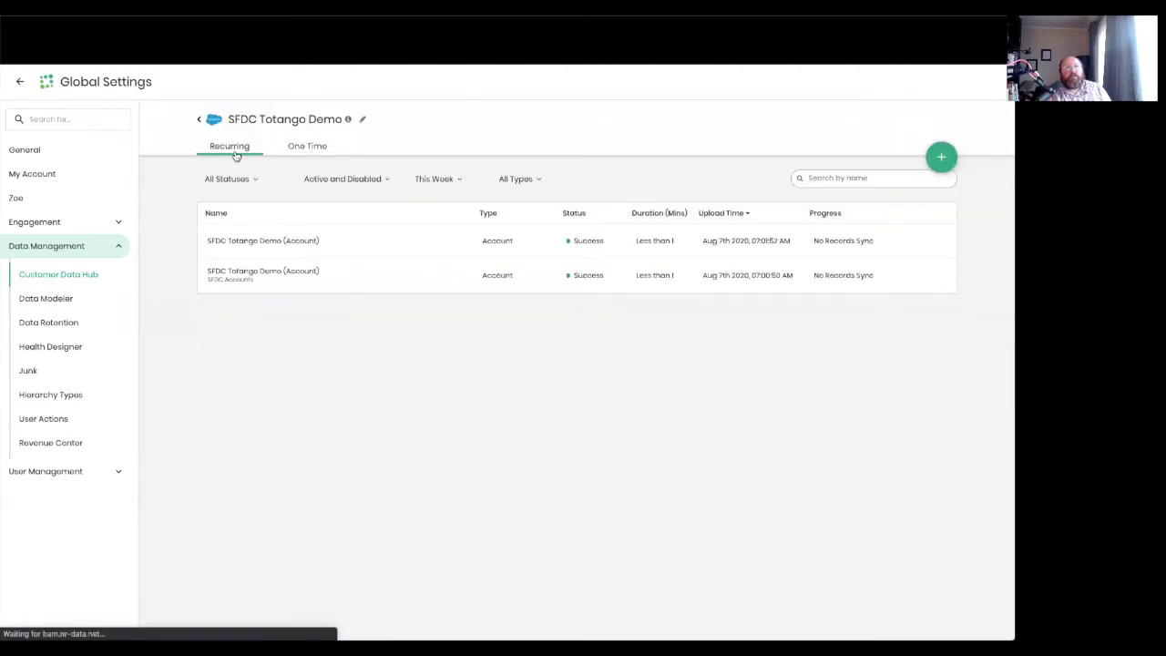
pyautogui.click(268, 287)
pyautogui.click(368, 379)
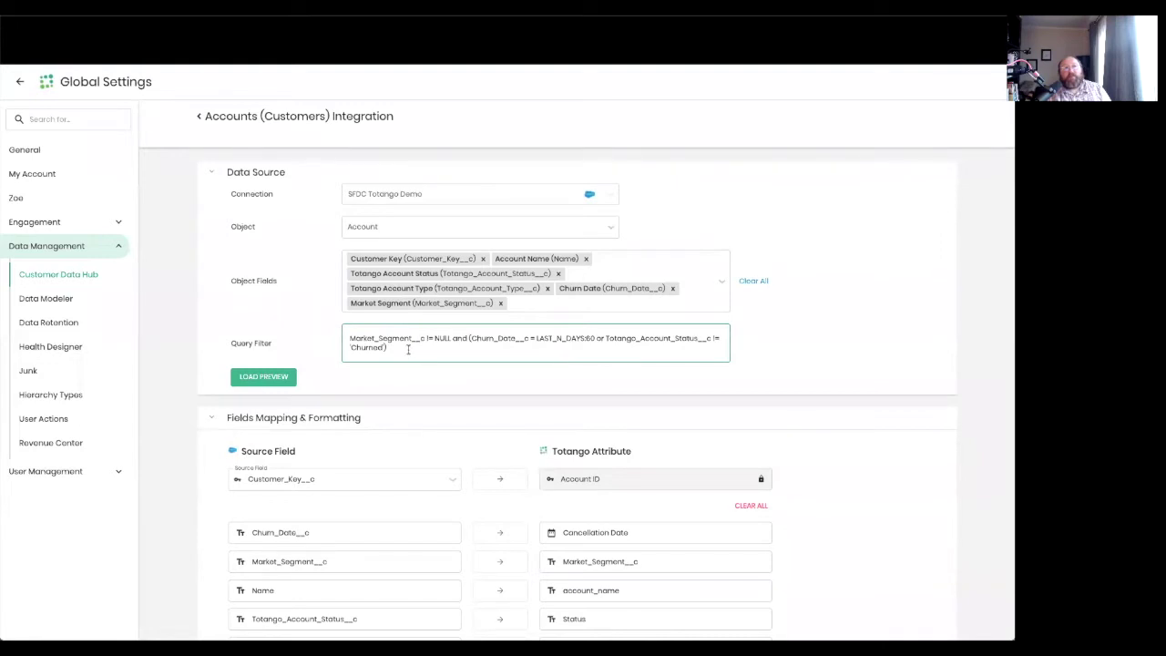
# Copy the full query filter text of the Accounts integration
pyautogui.moveTo(404, 348); pyautogui.dragTo(337, 338)
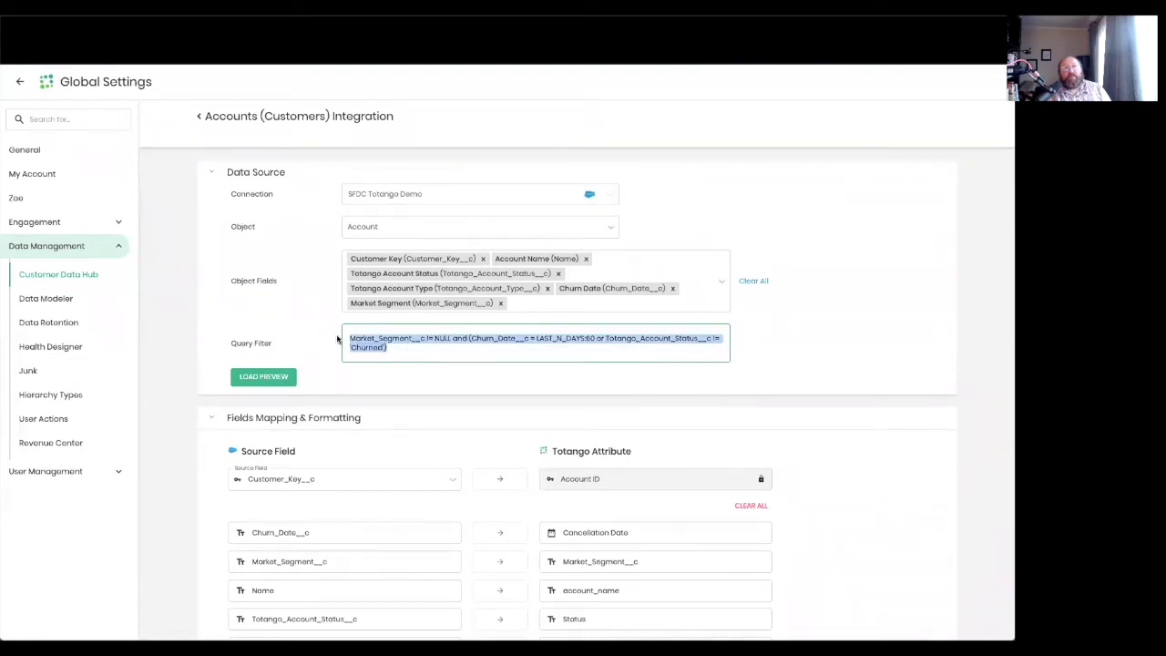
pyautogui.rightClick(393, 337)
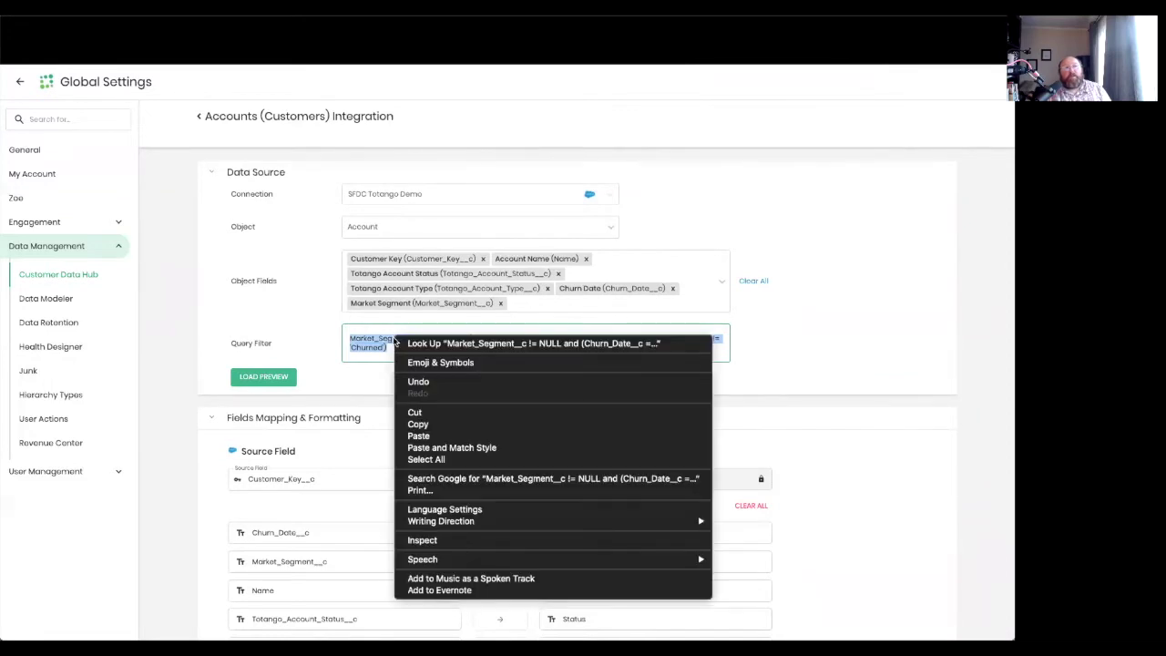
pyautogui.click(441, 425)
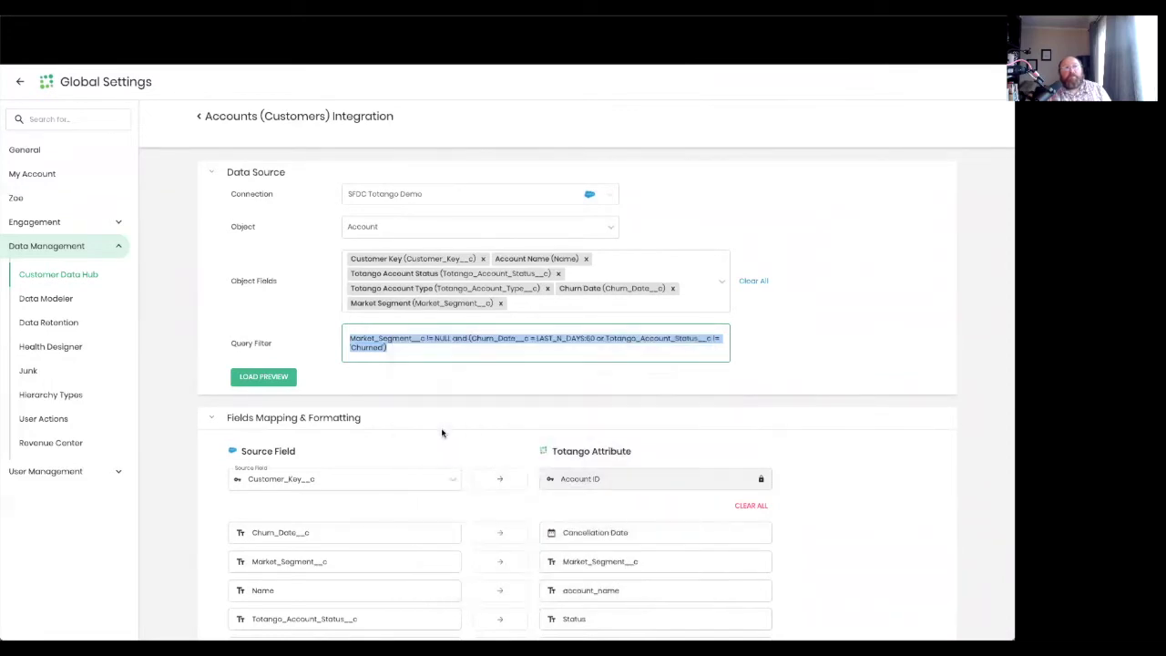
pyautogui.click(299, 293)
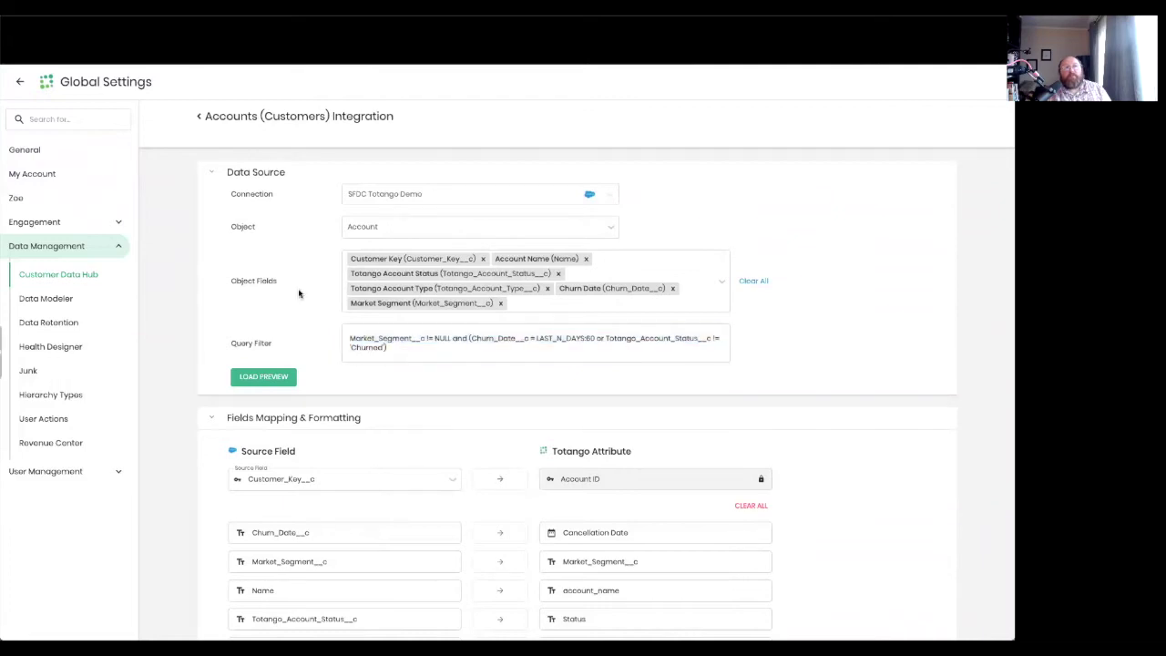
# Create a new Users integration on the SFDC Totango Demo connection and paste the copied text as its query filter
pyautogui.hscroll(-5, 299, 294)
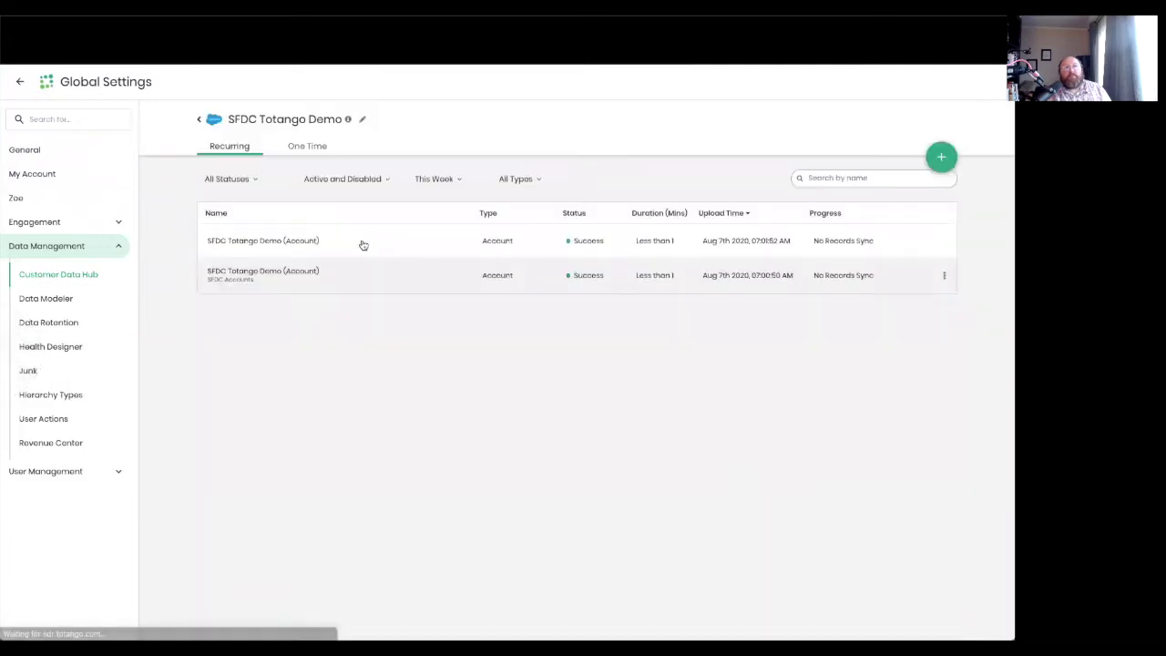
pyautogui.click(944, 156)
pyautogui.click(520, 214)
pyautogui.click(448, 307)
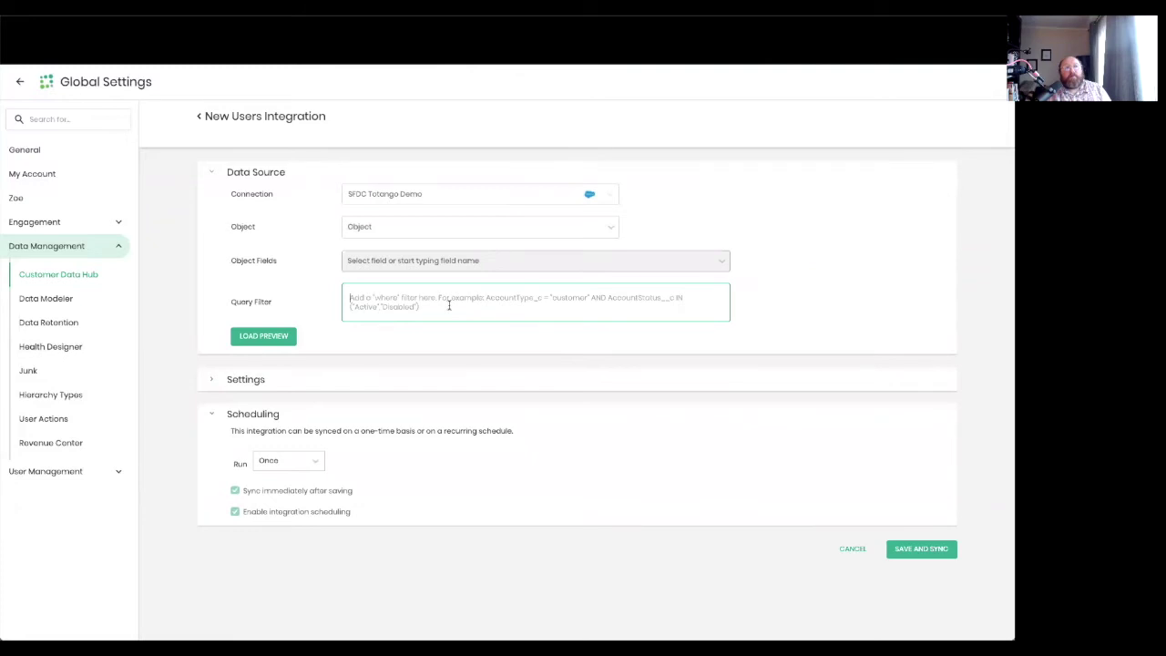
pyautogui.hotkey('ctrl', 'v')
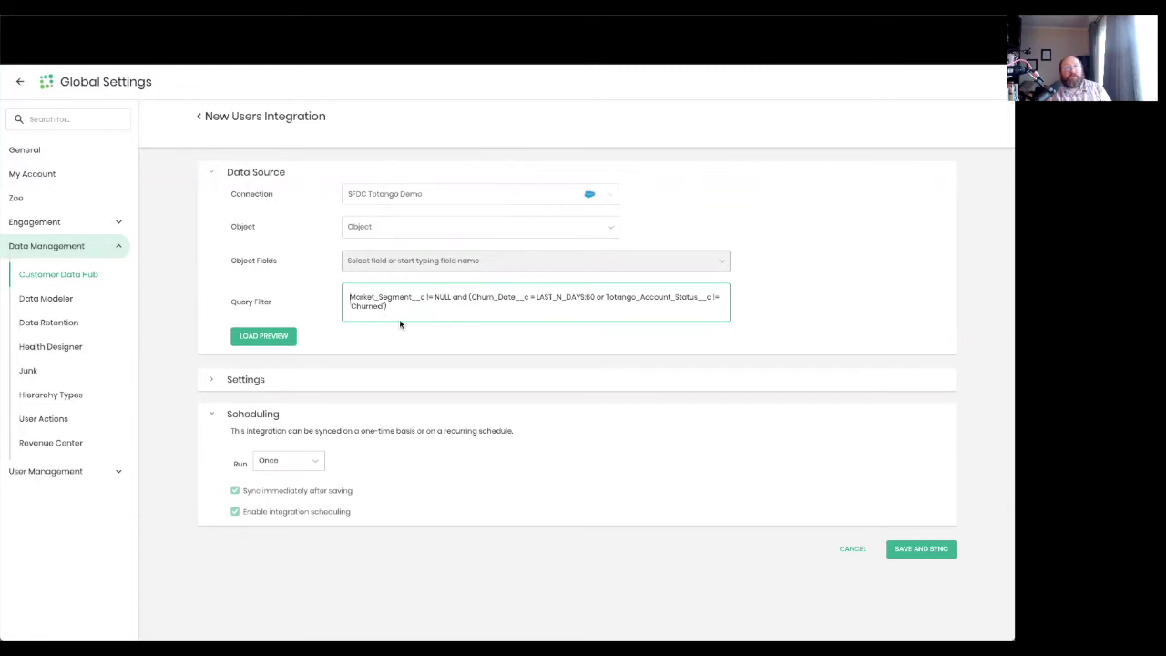
# Prefix Market_Segment__c, Churn_Date__c and Totango_Account_Status__c in the query filter with "Account."
pyautogui.write('Account.')
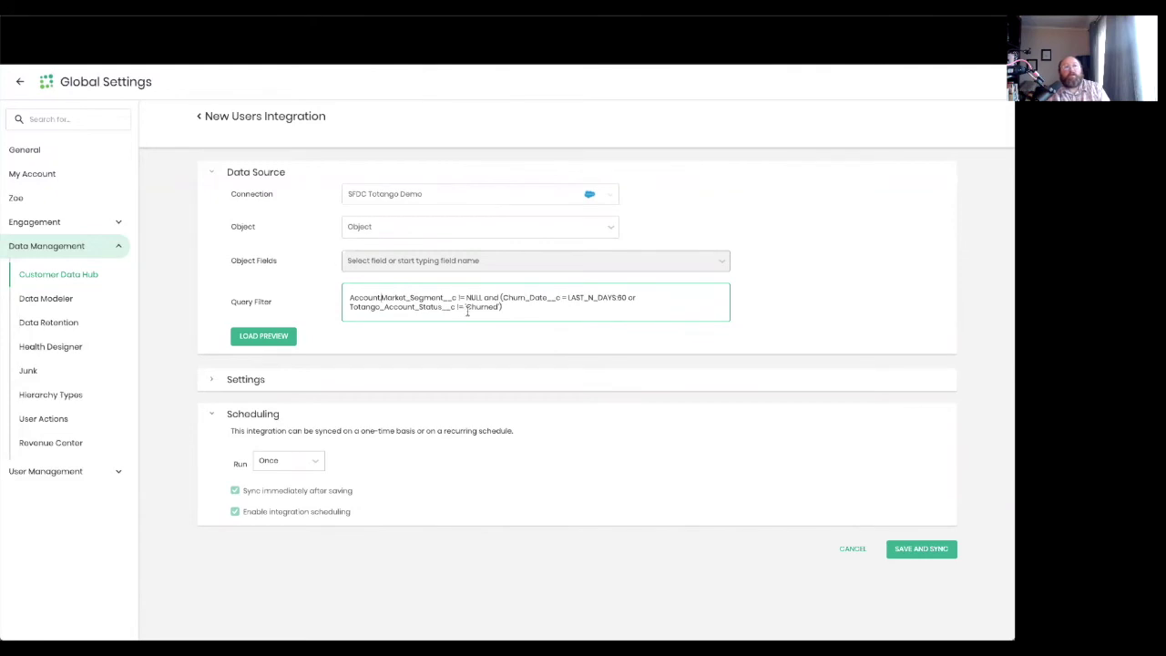
pyautogui.click(502, 298)
pyautogui.write('Account.')
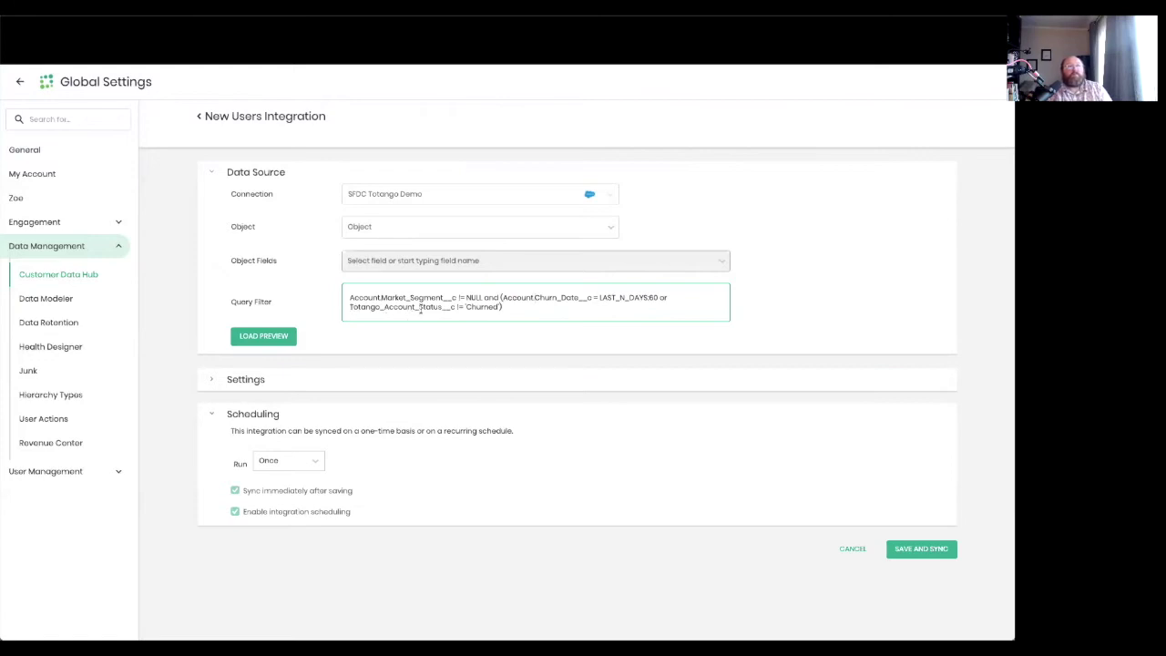
pyautogui.write('Account.')
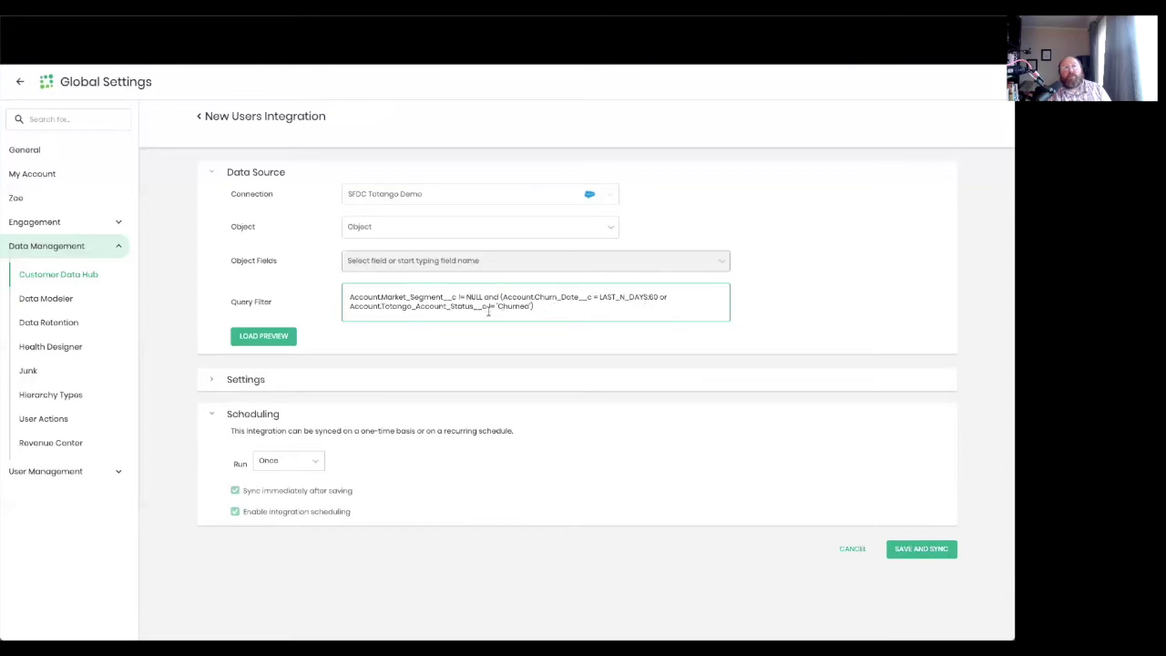
# Set the integration's source object to Contact
pyautogui.click(410, 227)
pyautogui.write('contact')
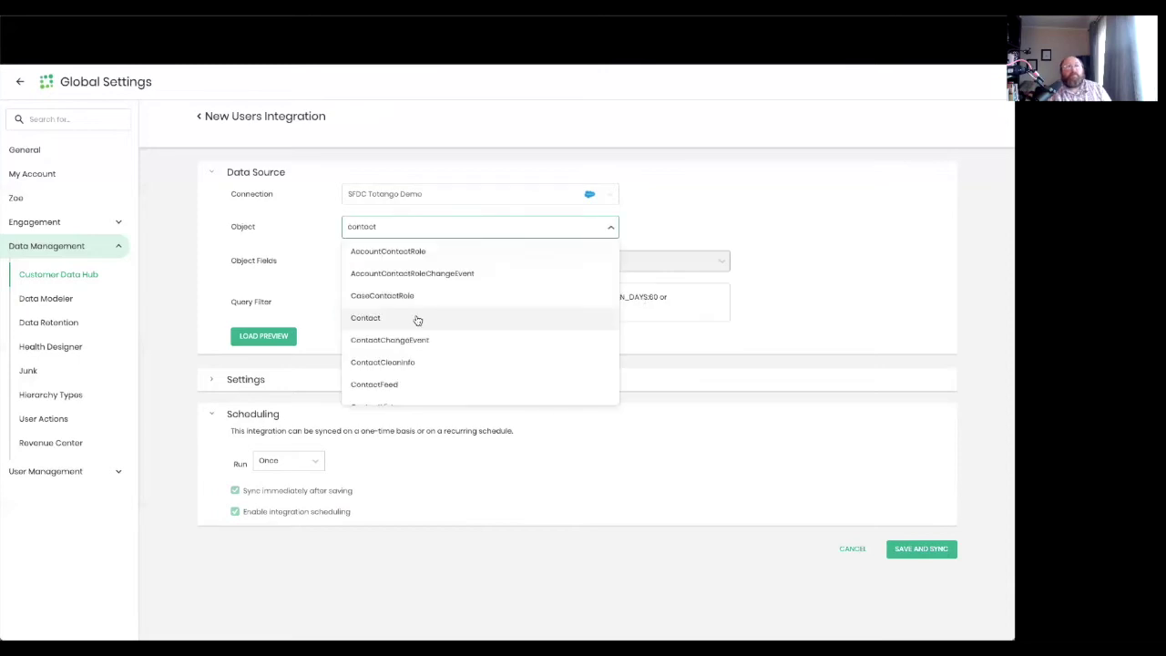
pyautogui.click(417, 318)
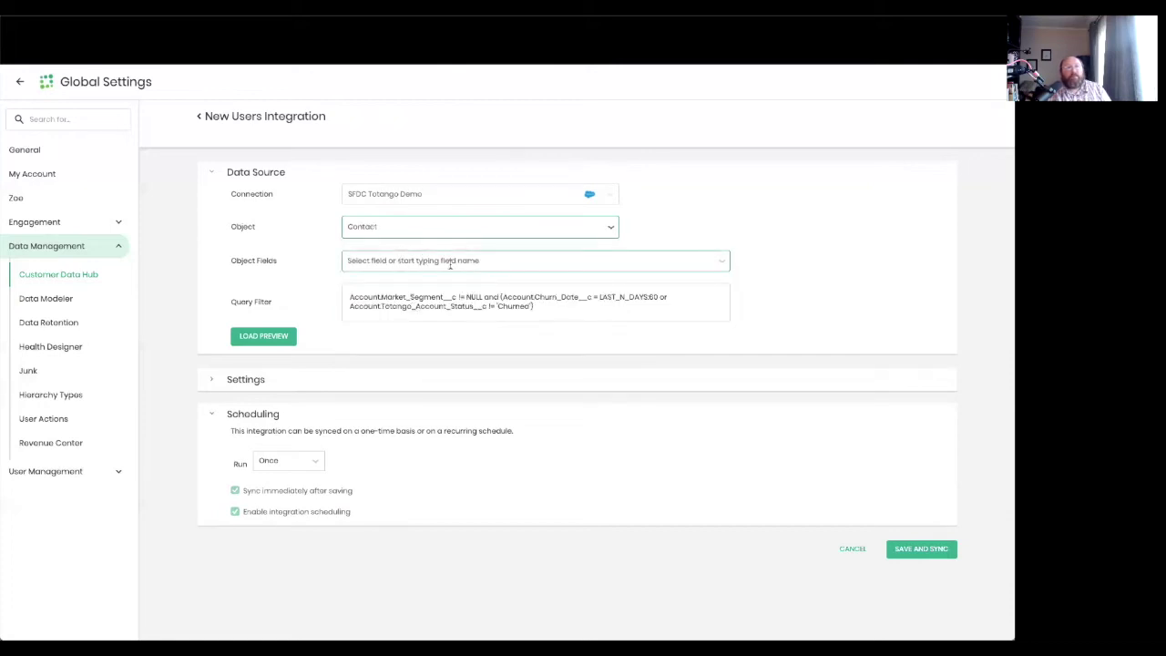
# Add the Full Name, First Name, Last Name and Email fields to the integration's object fields
pyautogui.click(451, 262)
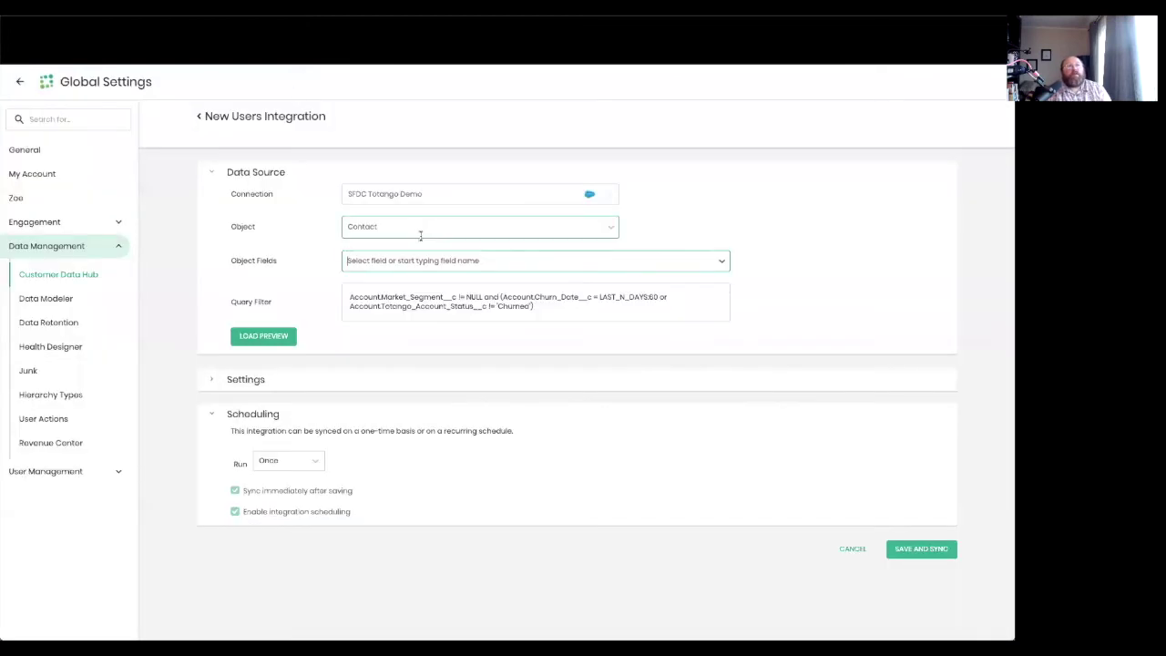
pyautogui.click(424, 262)
pyautogui.write('Name')
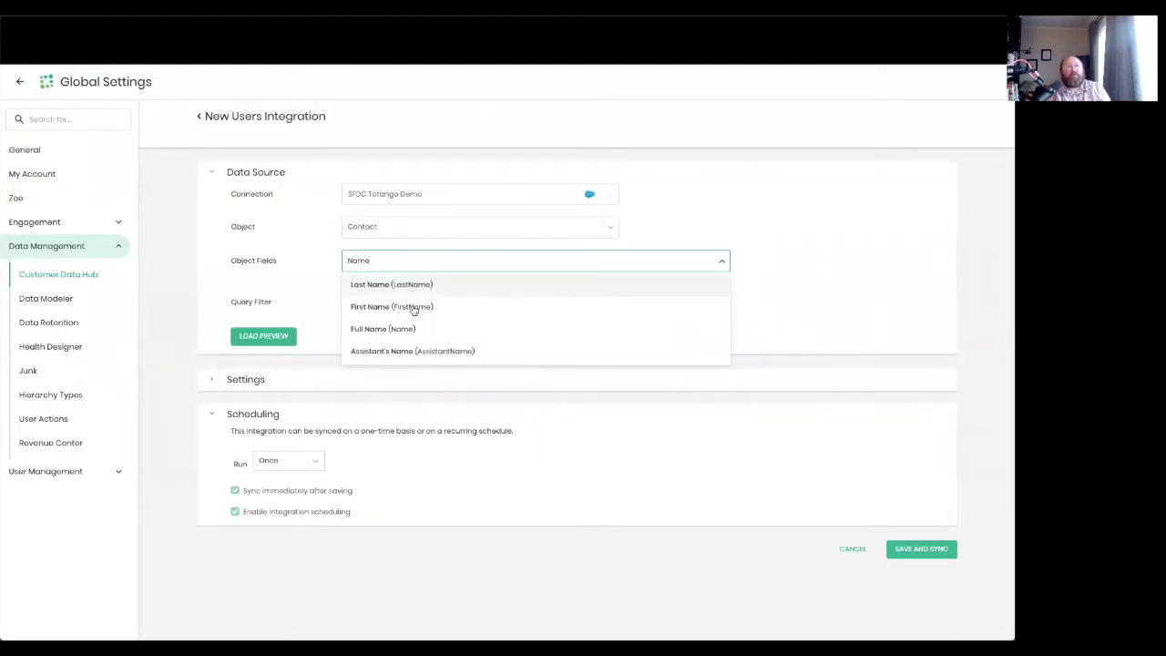
pyautogui.click(417, 330)
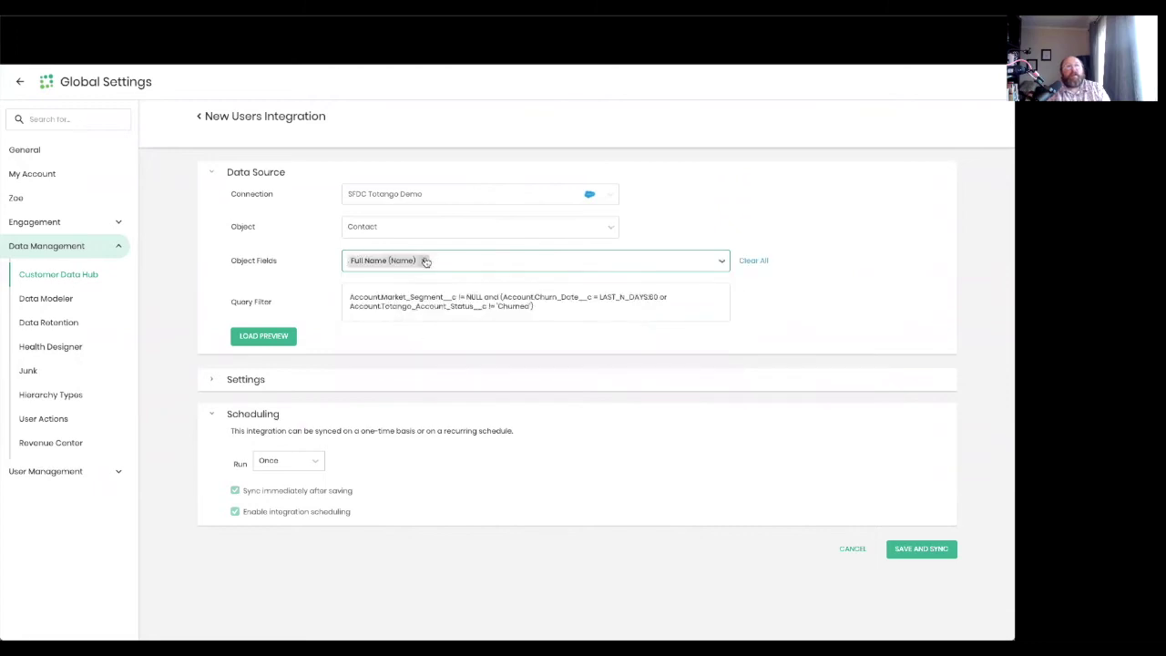
pyautogui.write('first')
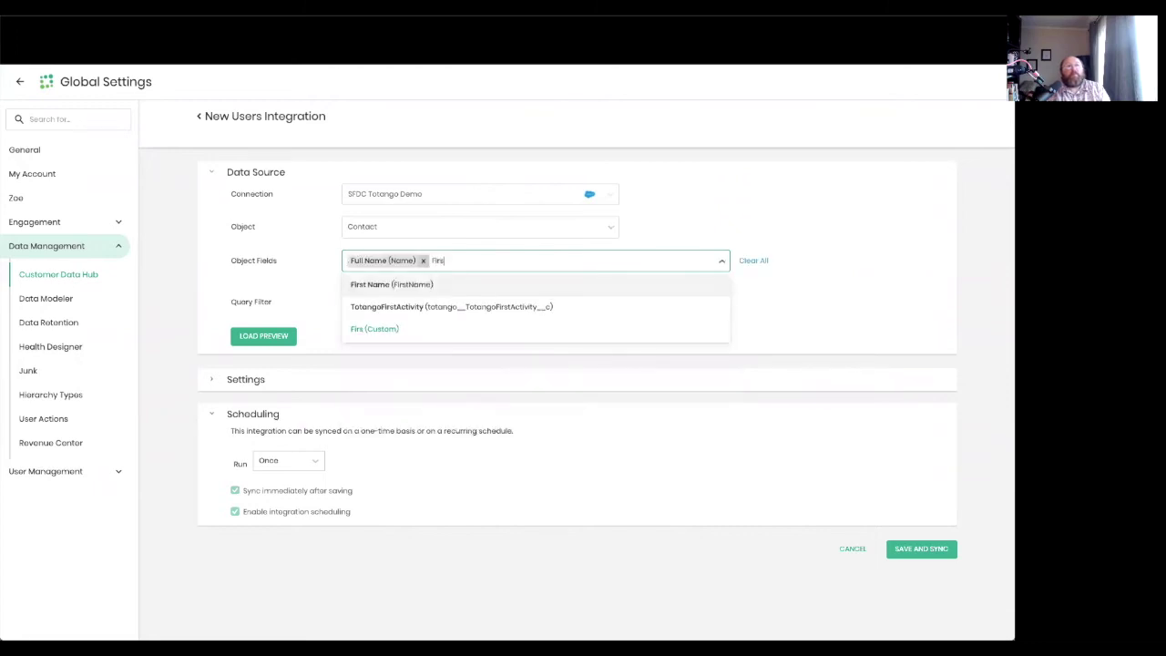
pyautogui.click(407, 283)
pyautogui.write('Last')
pyautogui.click(417, 286)
pyautogui.write('Email')
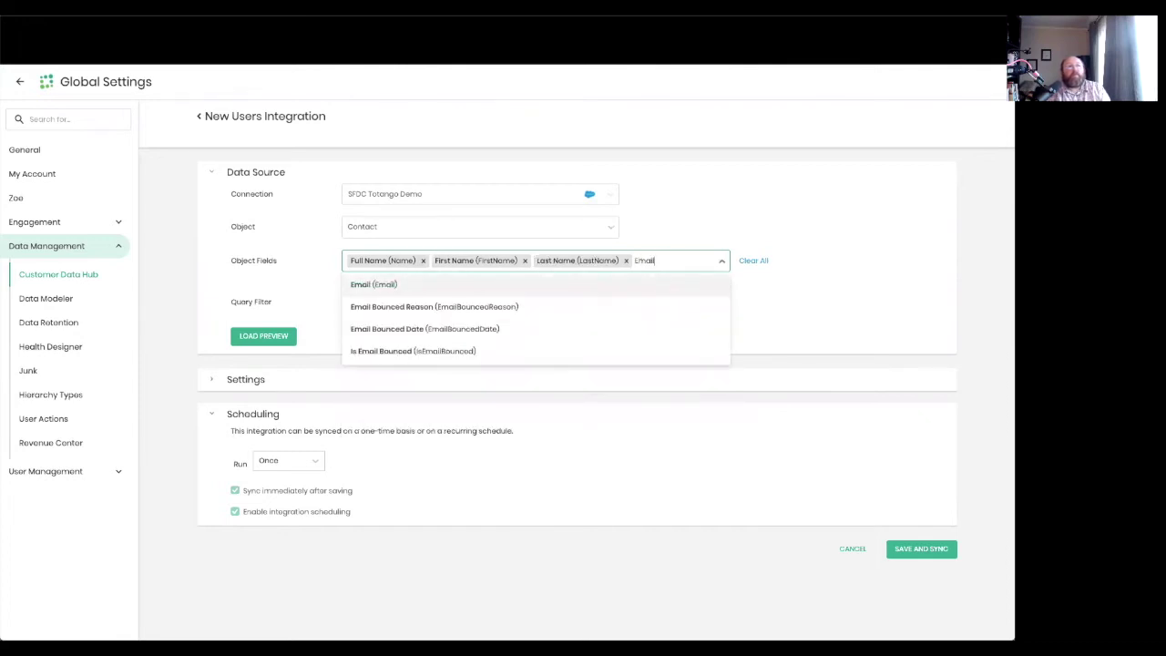
pyautogui.click(390, 285)
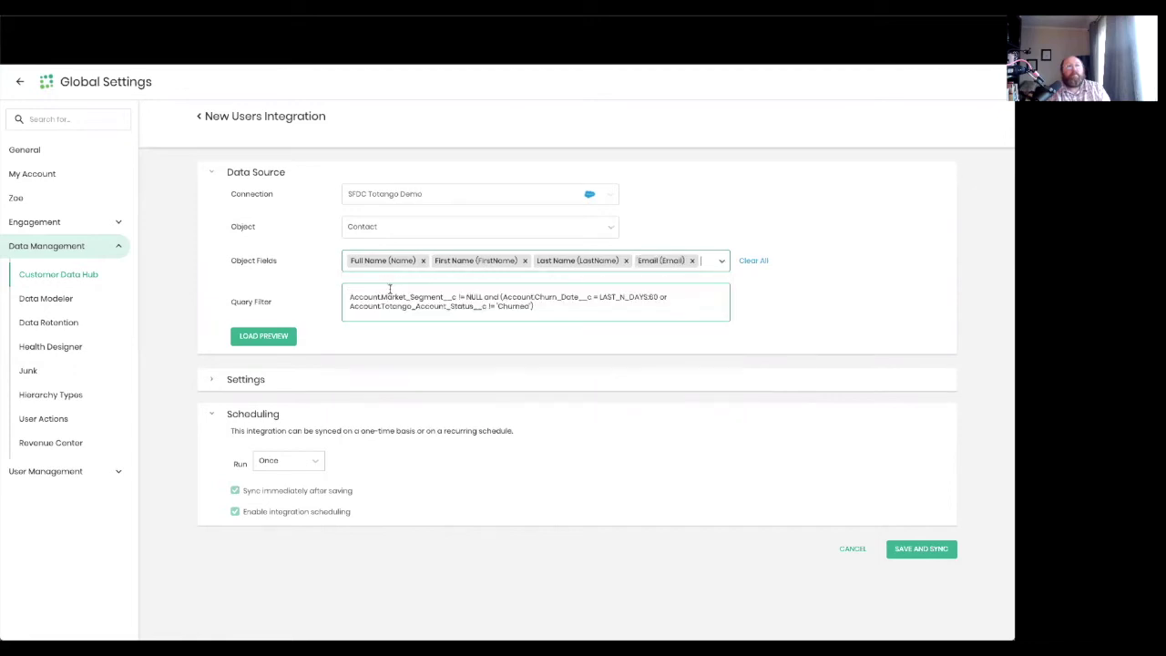
# Add the Totango Contact and Totango Key Contact fields to the integration's object fields
pyautogui.write('Conta')
pyautogui.press('BackSpace')
pyautogui.press('BackSpace')
pyautogui.press('BackSpace')
pyautogui.press('BackSpace')
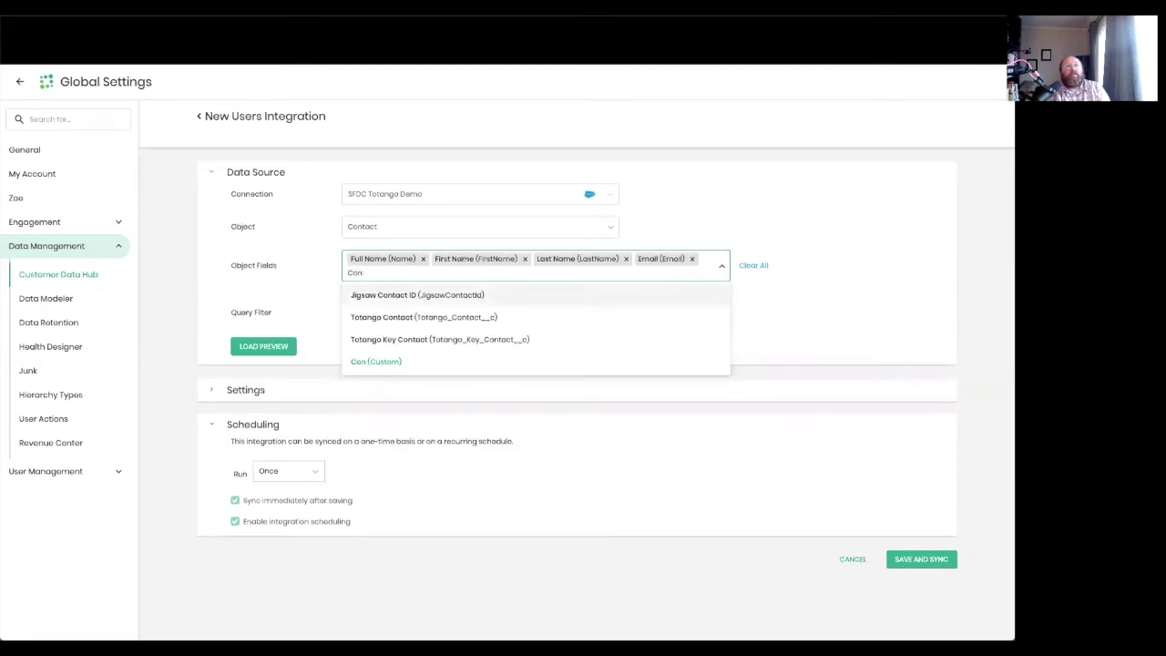
pyautogui.write('totango)')
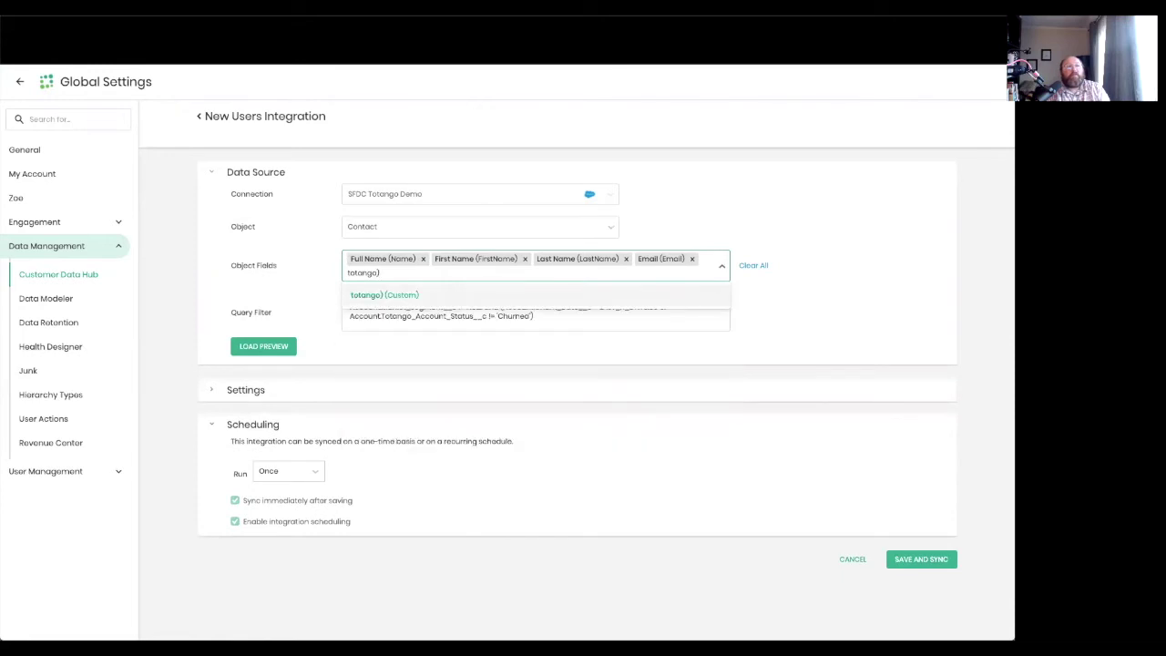
pyautogui.press('BackSpace')
pyautogui.write('_co')
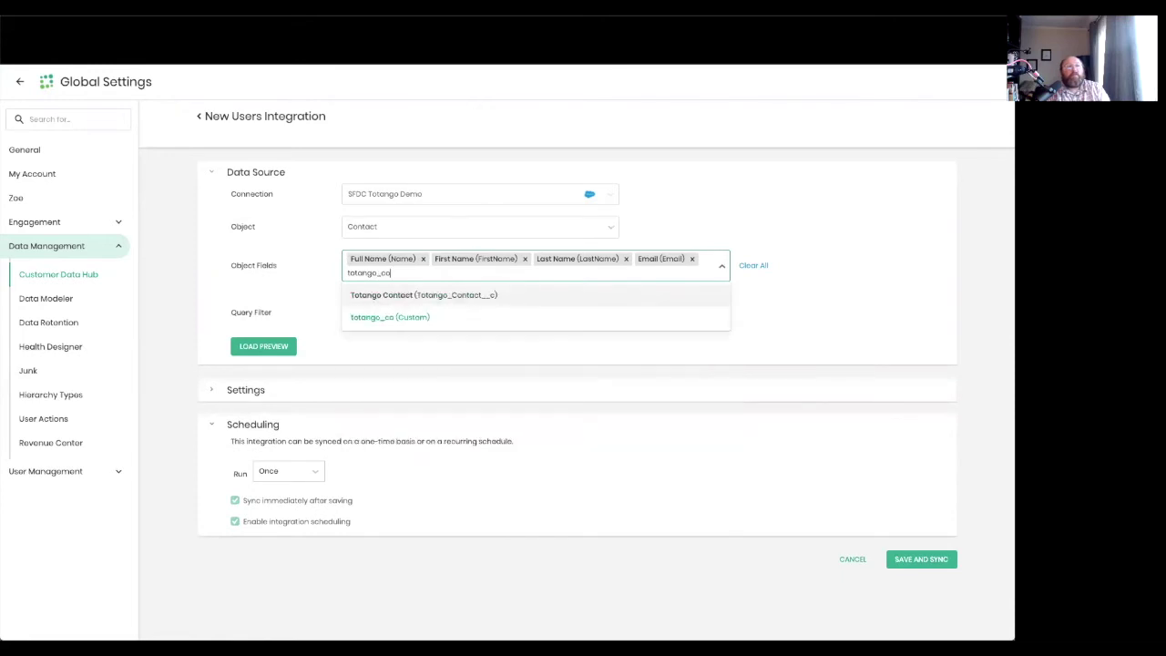
pyautogui.click(390, 296)
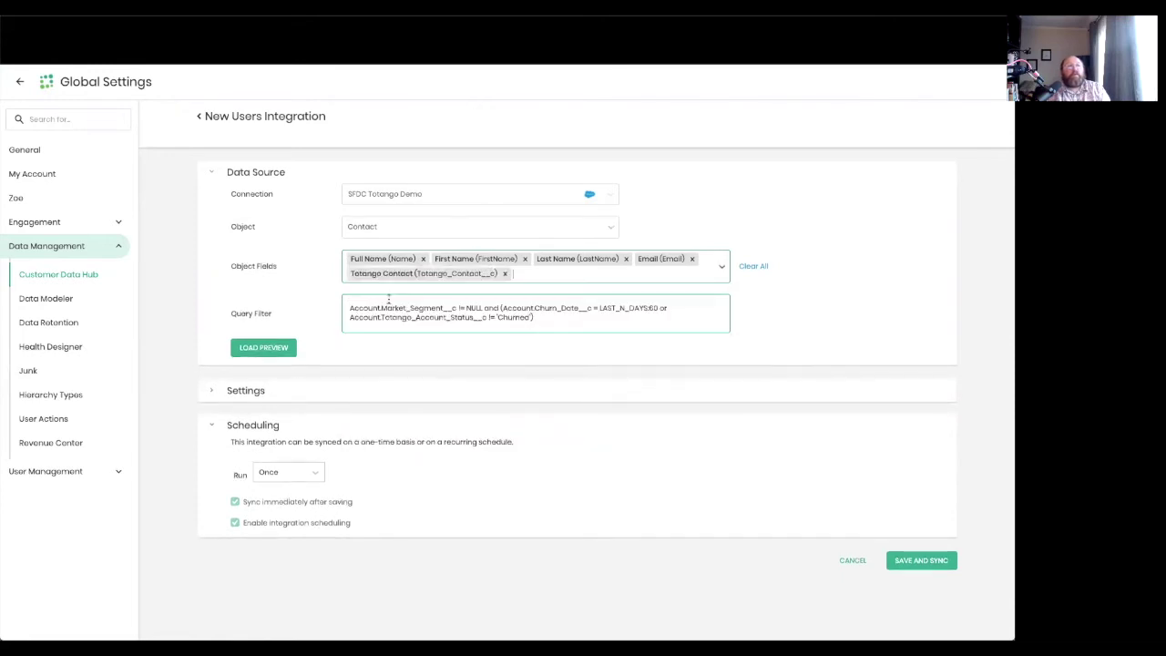
pyautogui.write('totango_key')
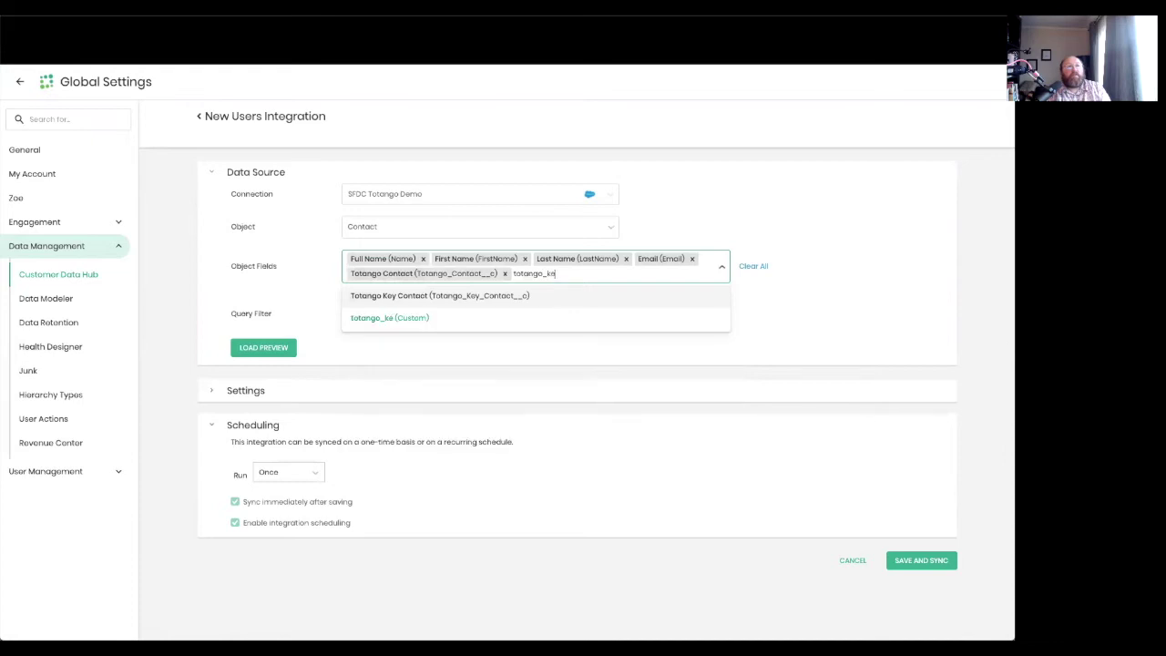
pyautogui.click(432, 295)
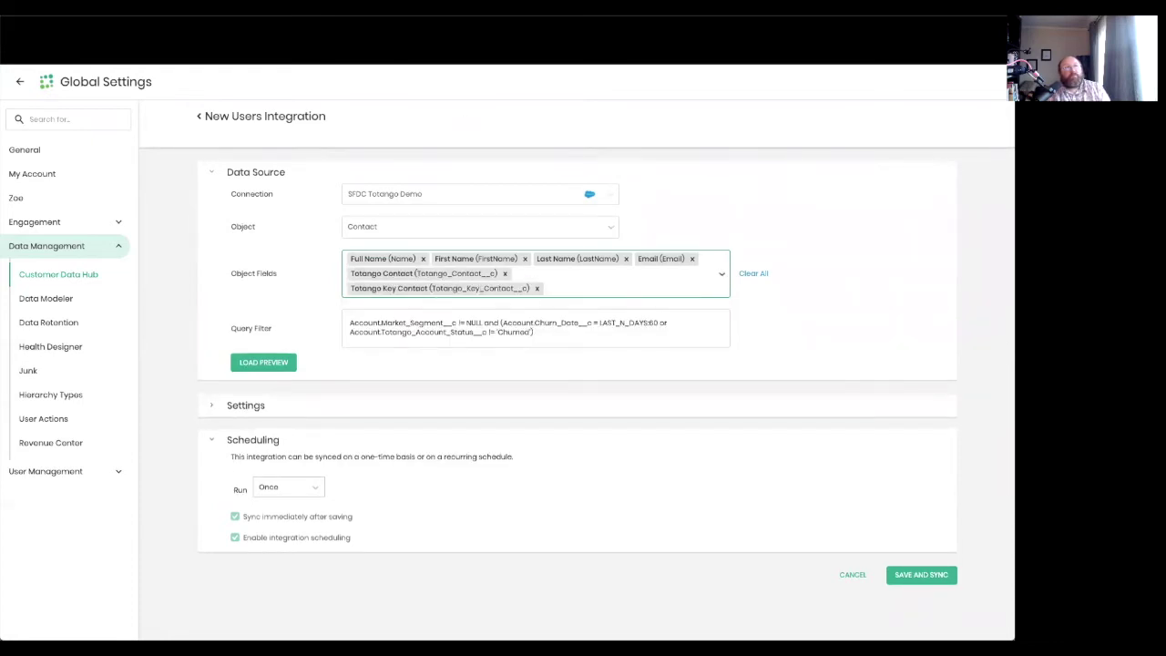
# Check the Salesforce contacts list's columns against the selected object fields and return to the Totango integration
pyautogui.hotkey('ctrl', 'Tab')
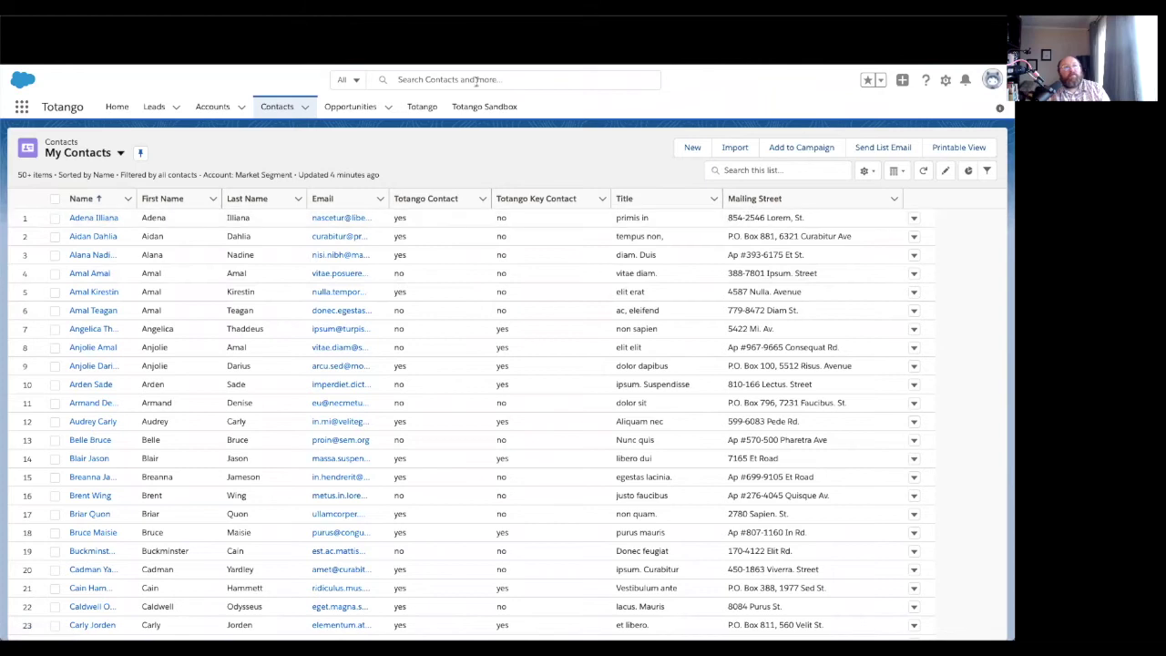
pyautogui.hotkey('ctrl', 'Tab')
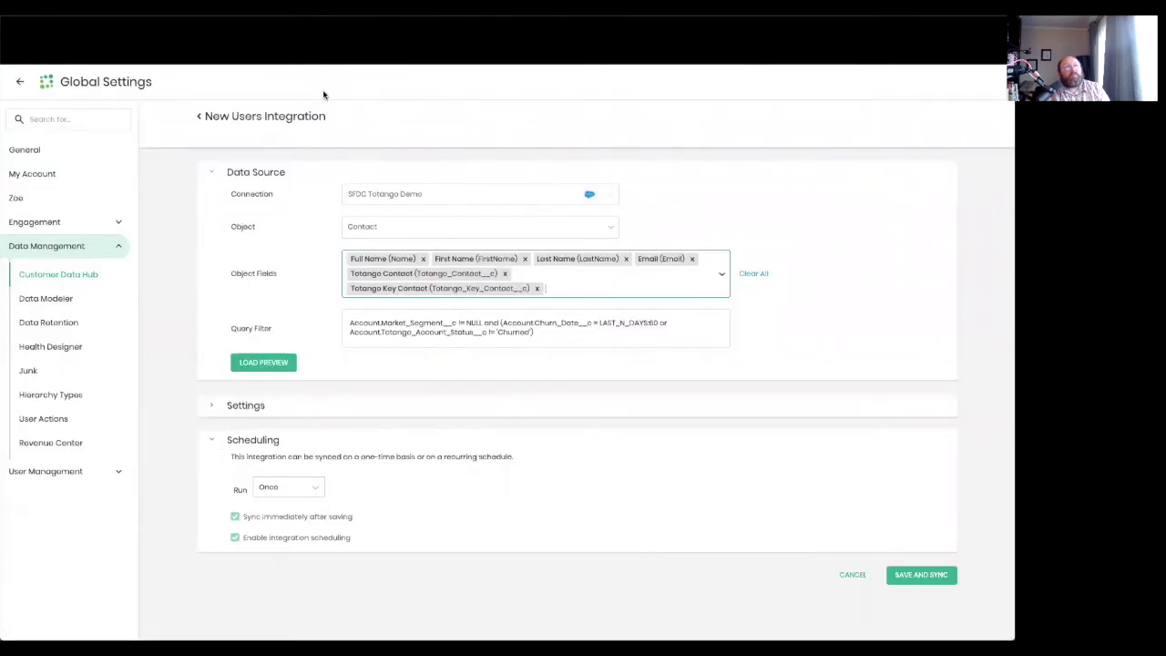
# Add the Title and Mailing Street fields to the integration's object fields
pyautogui.click(568, 293)
pyautogui.write('title')
pyautogui.press('Return')
pyautogui.write('mailing')
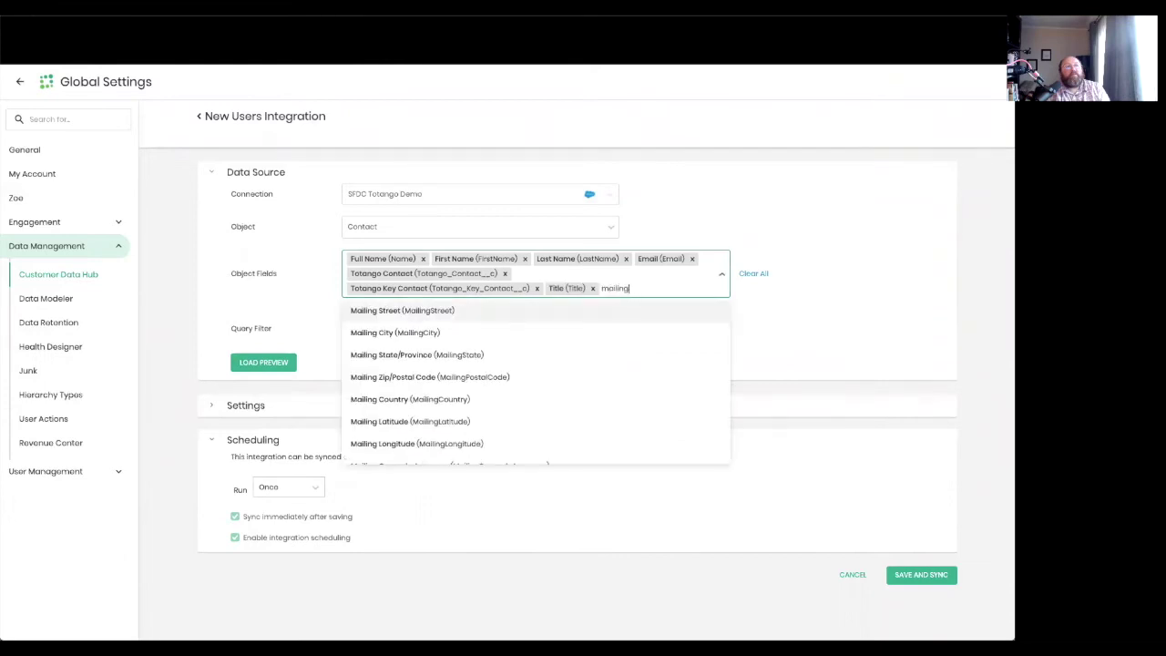
pyautogui.press('Return')
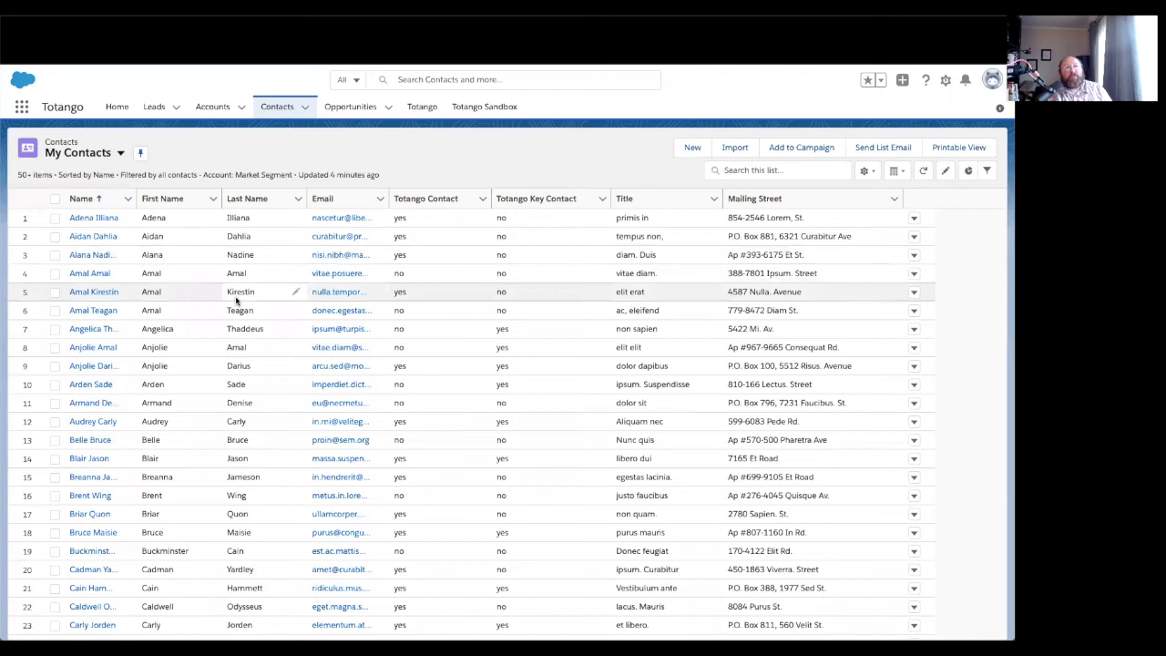
# Check the Salesforce accounts list for the customer key column, and add the custom field Account.Customer_Key__c to the Totango integration's object fields
pyautogui.click(208, 106)
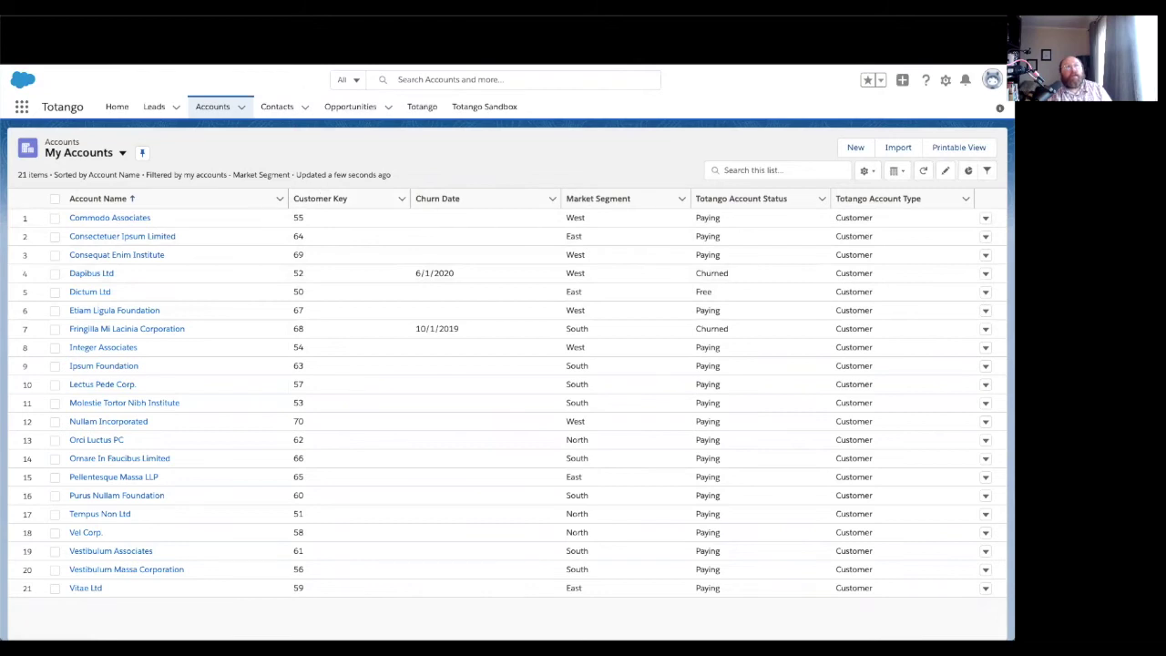
pyautogui.click(246, 28)
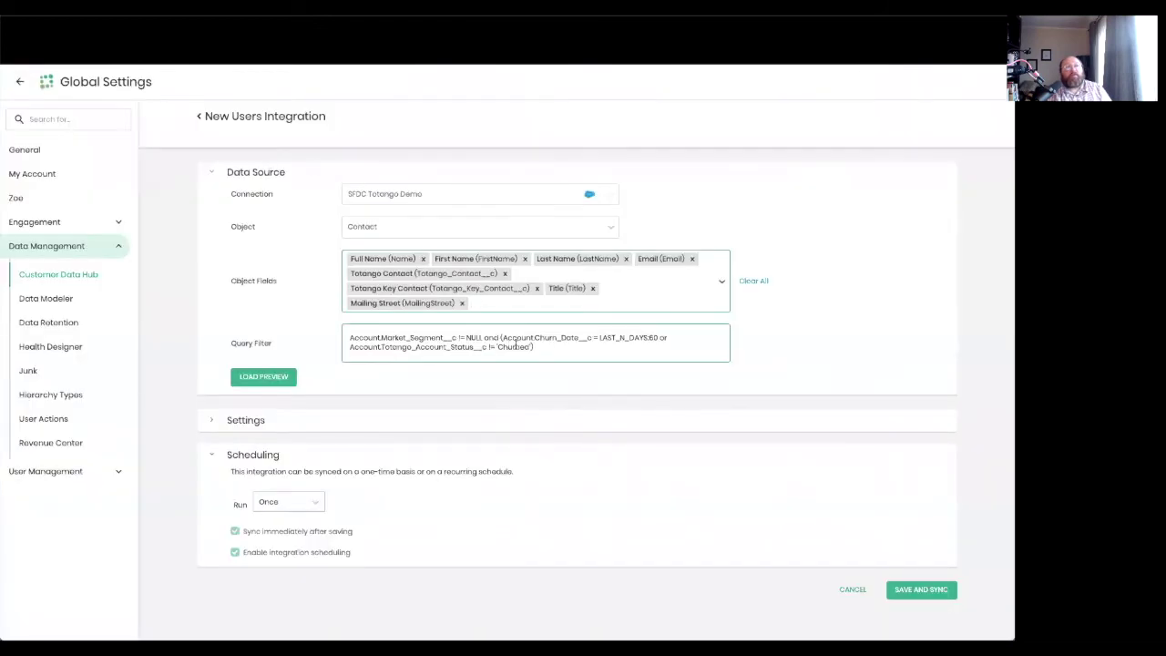
pyautogui.click(523, 309)
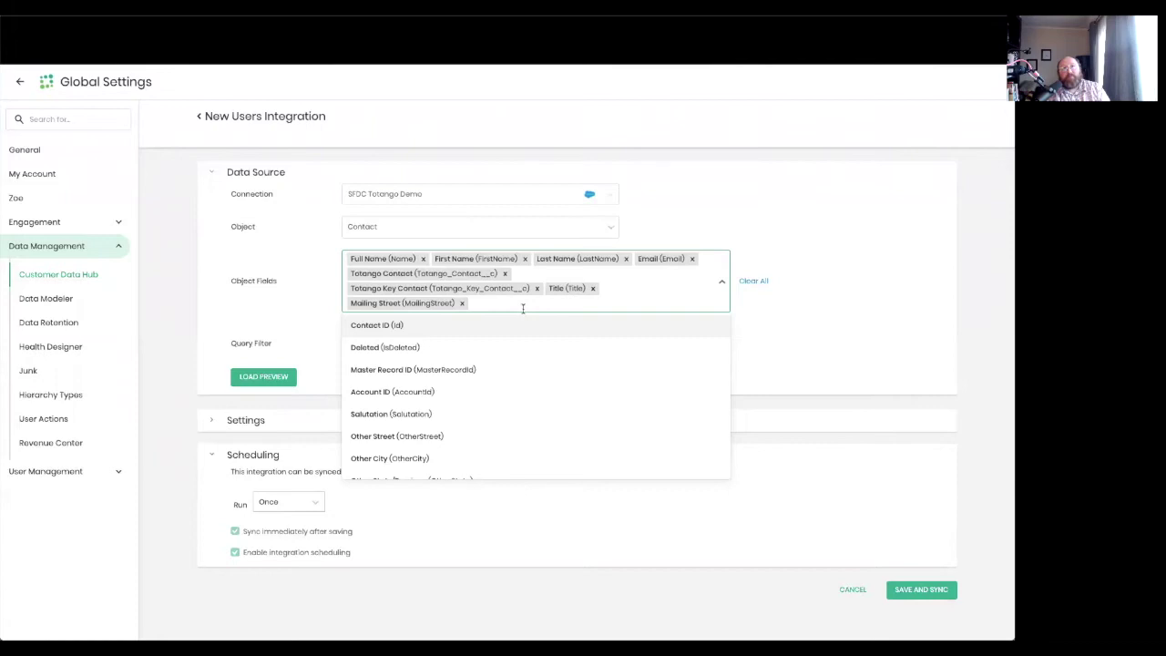
pyautogui.write('Account')
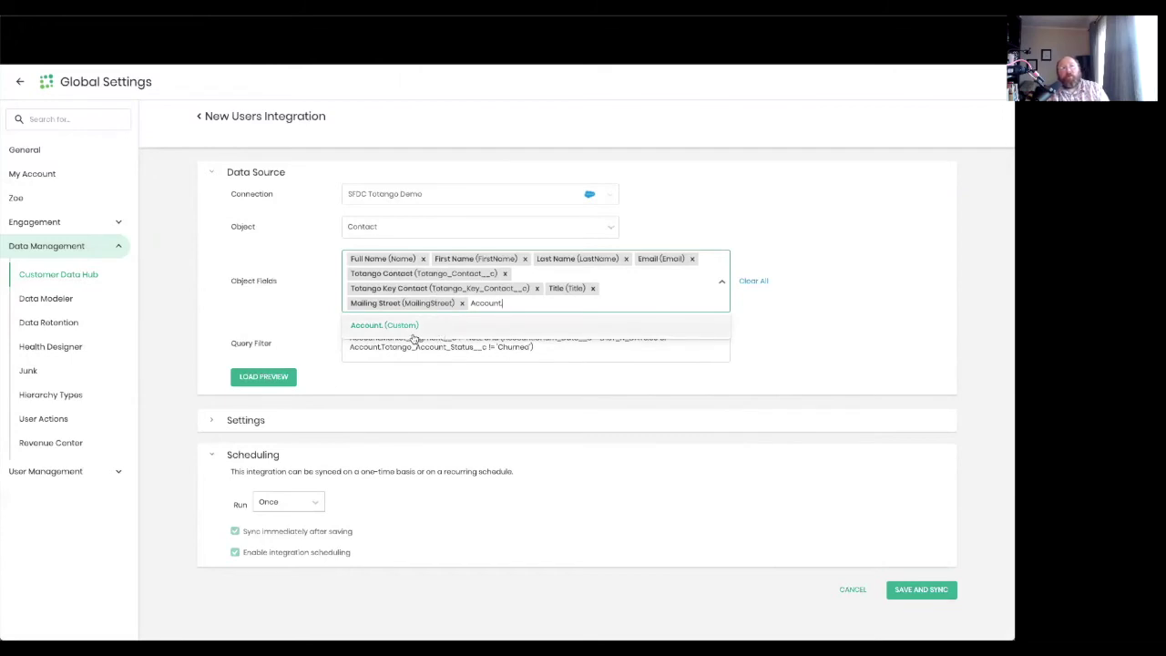
pyautogui.write('.')
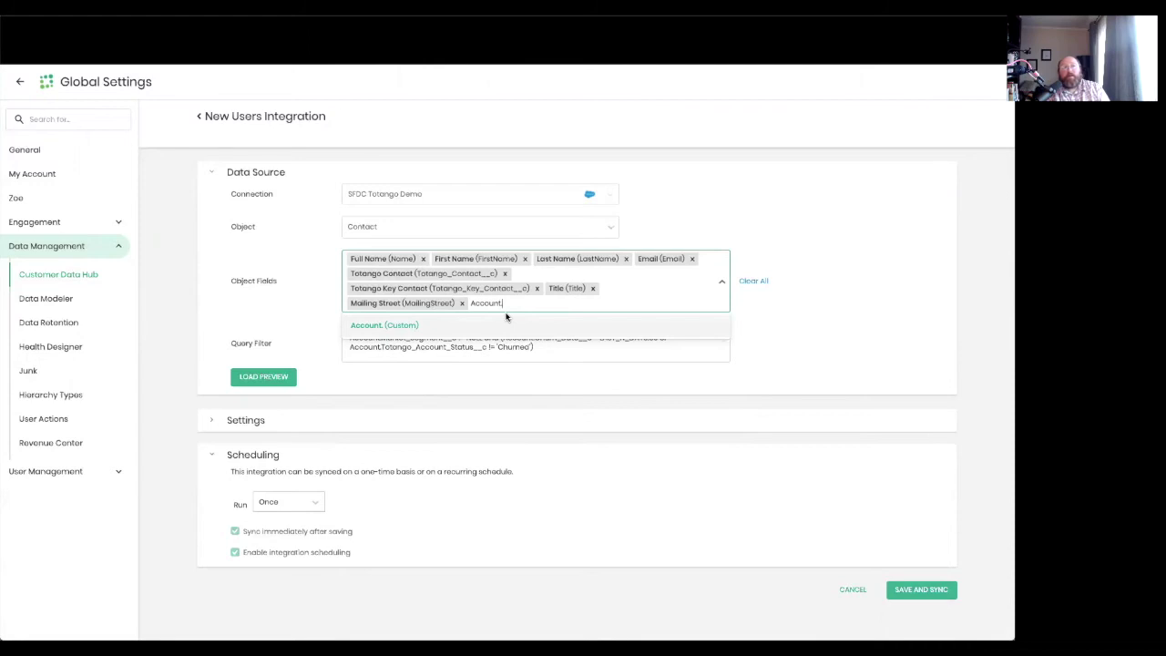
pyautogui.write('.Customer_Key__c')
pyautogui.press('Return')
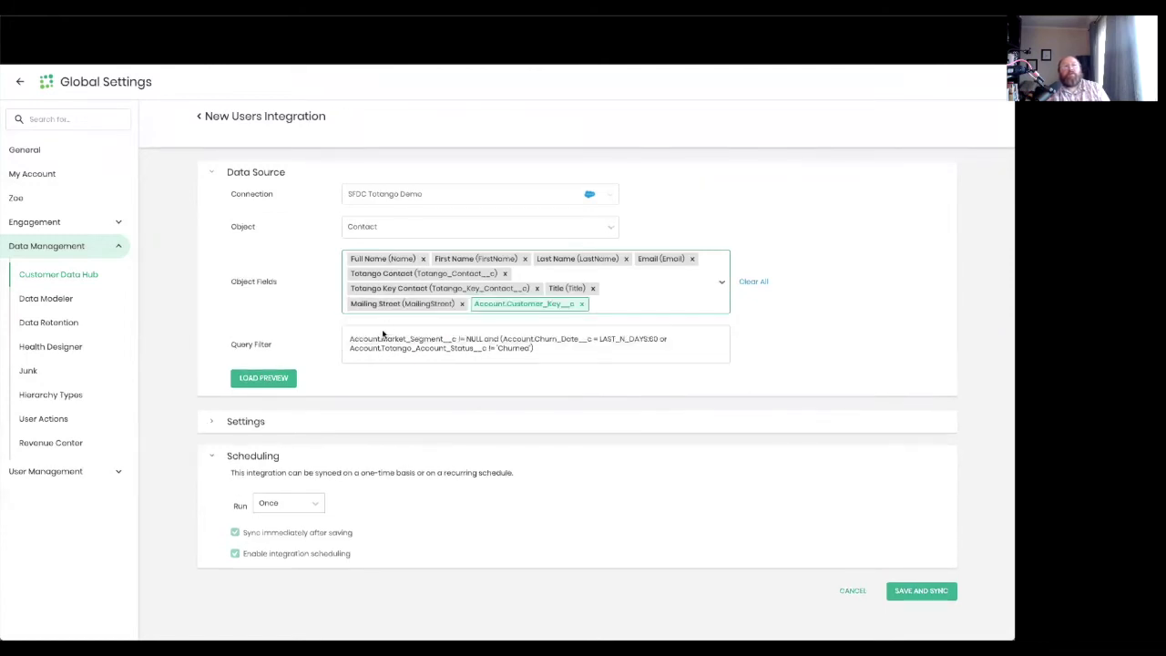
# Load the contact data preview and review the proposed field mapping and the query filter
pyautogui.click(264, 378)
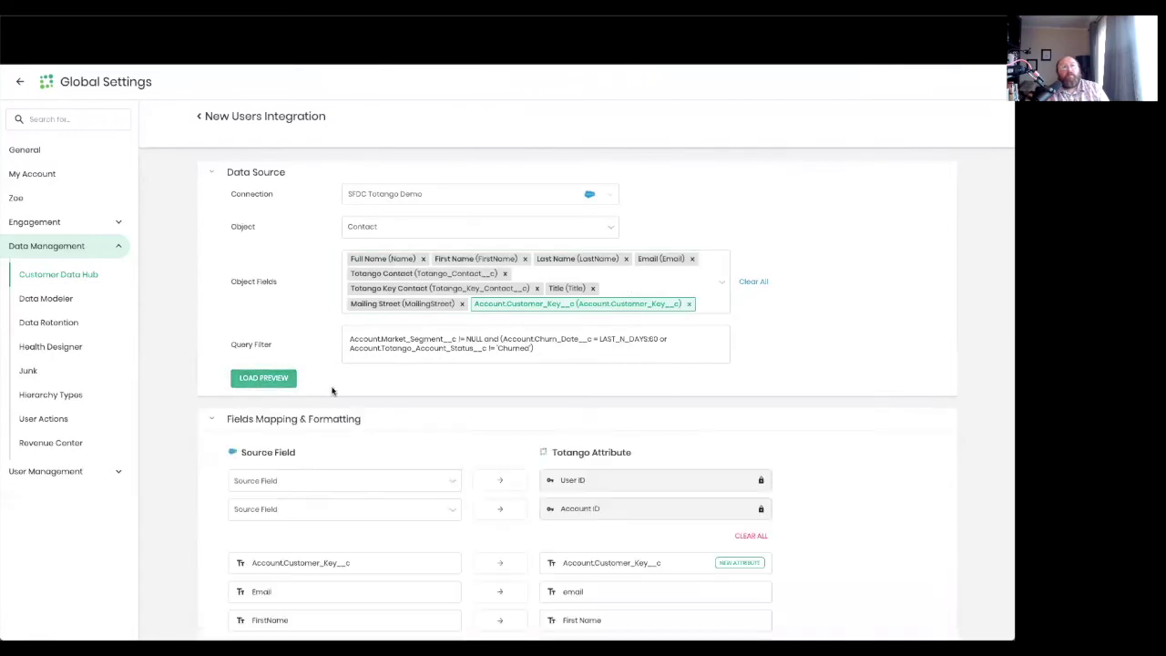
pyautogui.scroll(-1, 435, 464)
pyautogui.scroll(-2, 436, 464)
pyautogui.scroll(3, 452, 411)
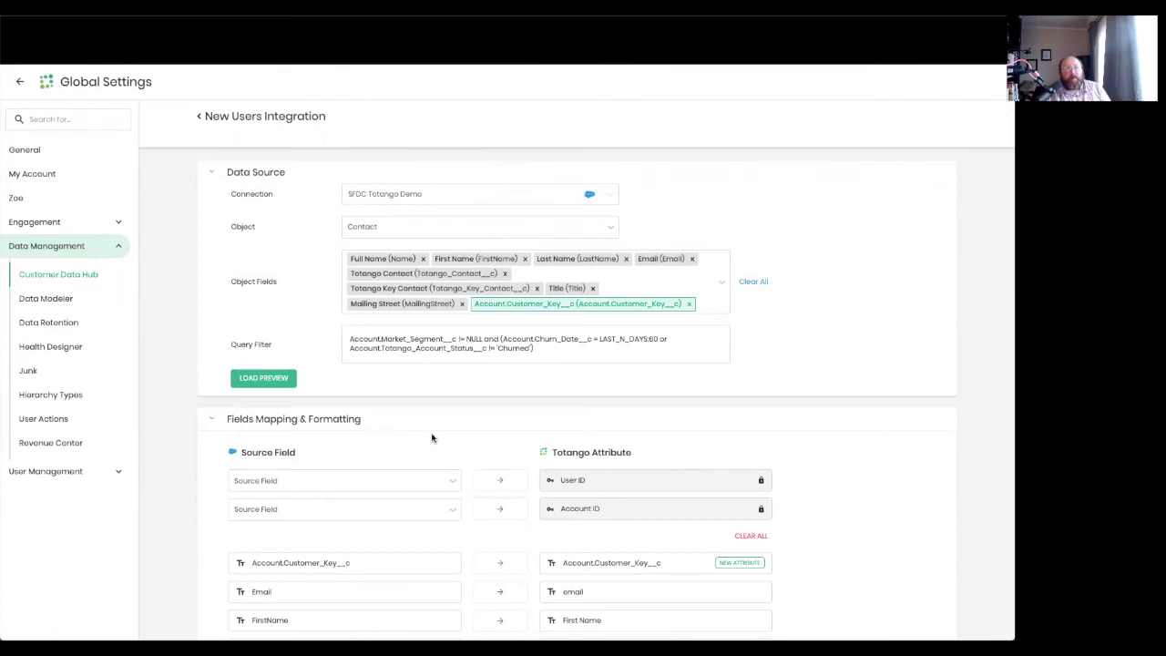
pyautogui.click(427, 357)
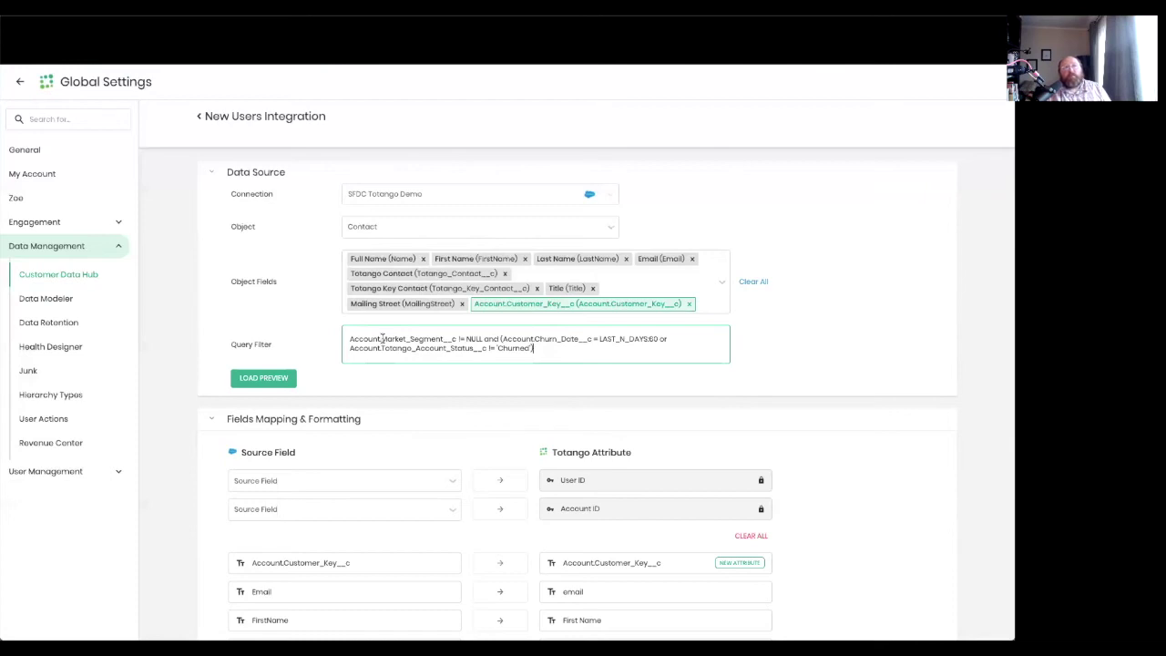
# Map the Email source field to the User ID attribute
pyautogui.scroll(-3, 396, 430)
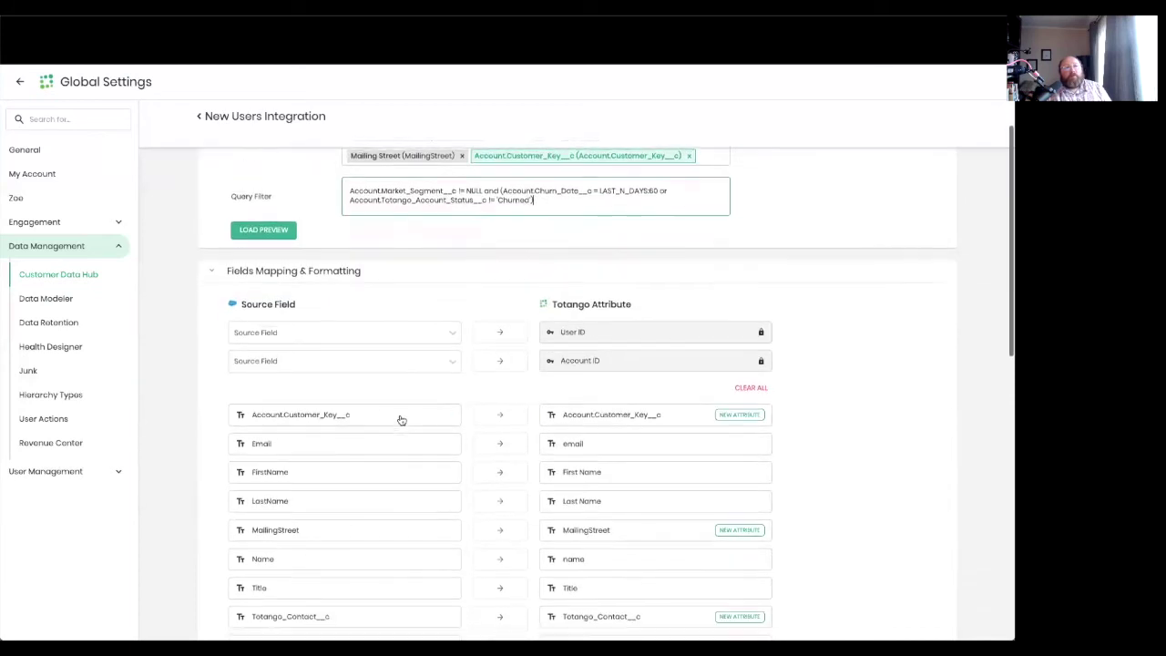
pyautogui.scroll(-3, 409, 377)
pyautogui.click(454, 173)
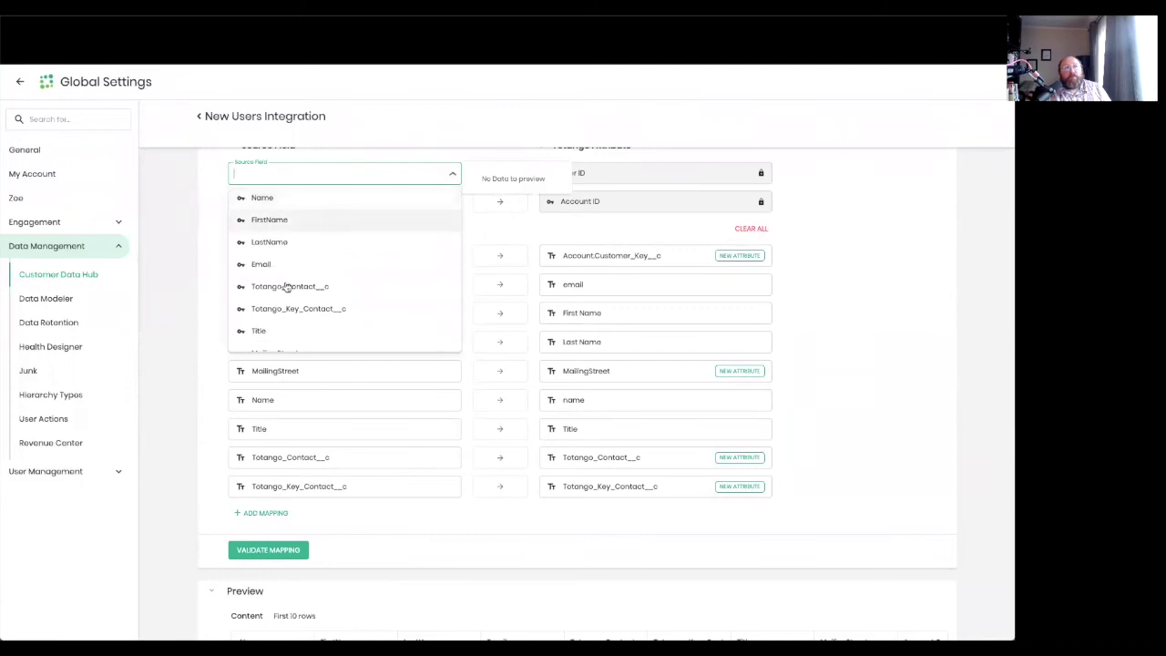
pyautogui.click(261, 265)
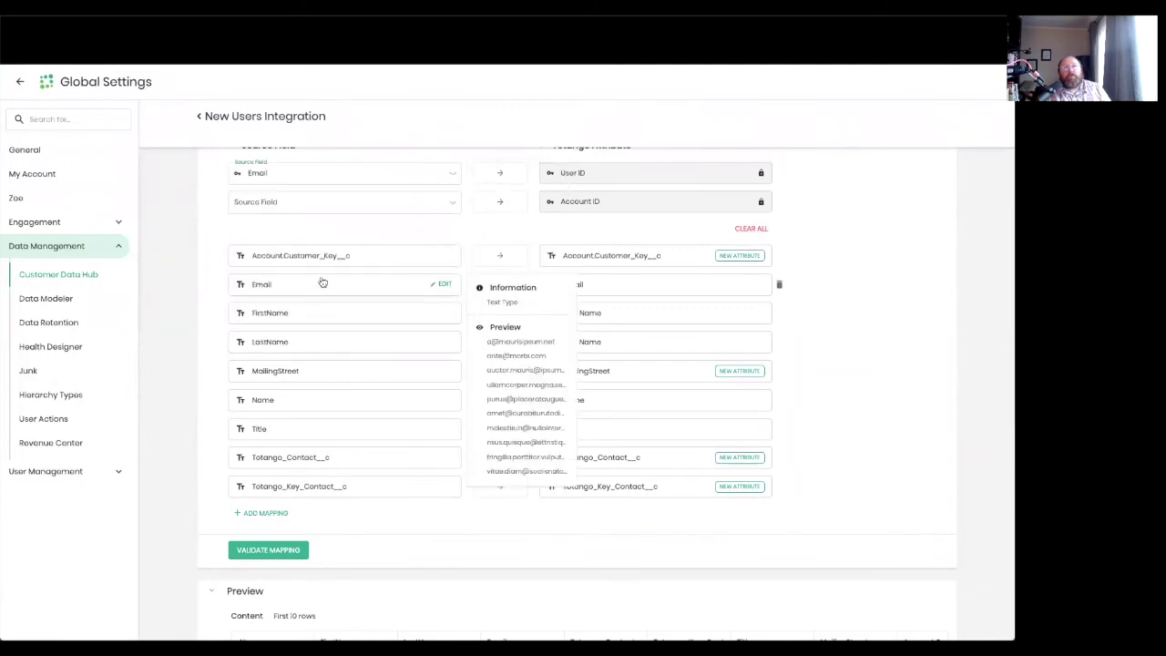
# Map Account.Customer_Key__c to the Account ID attribute and remove its redundant new-attribute mapping
pyautogui.click(437, 194)
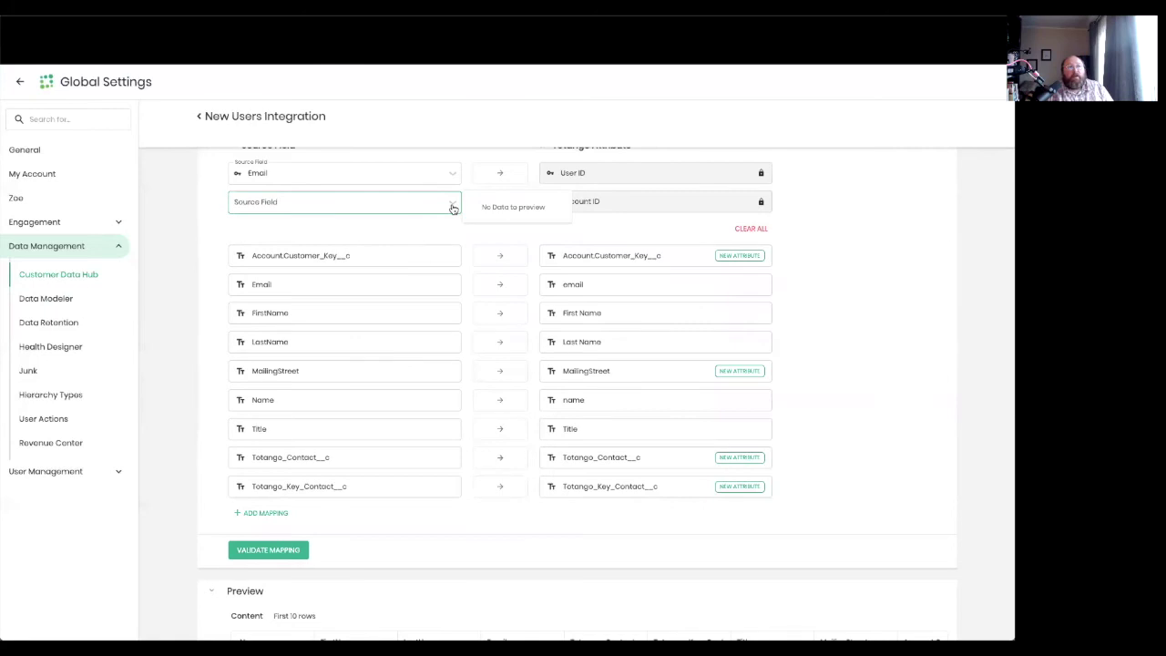
pyautogui.click(453, 207)
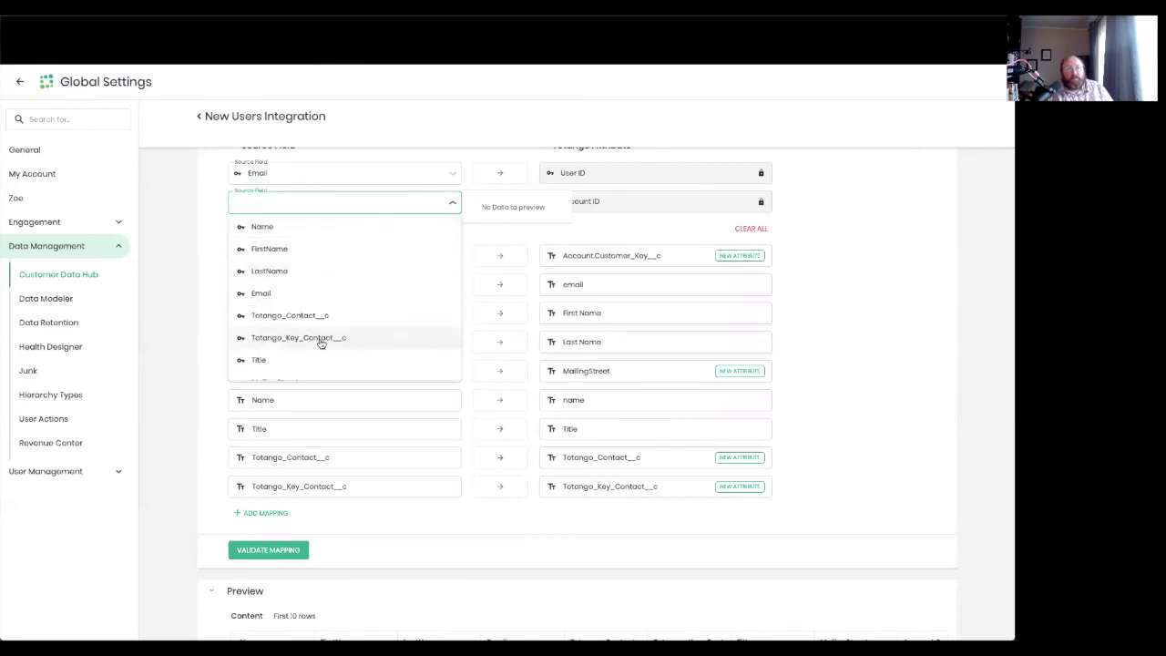
pyautogui.click(448, 204)
pyautogui.click(448, 206)
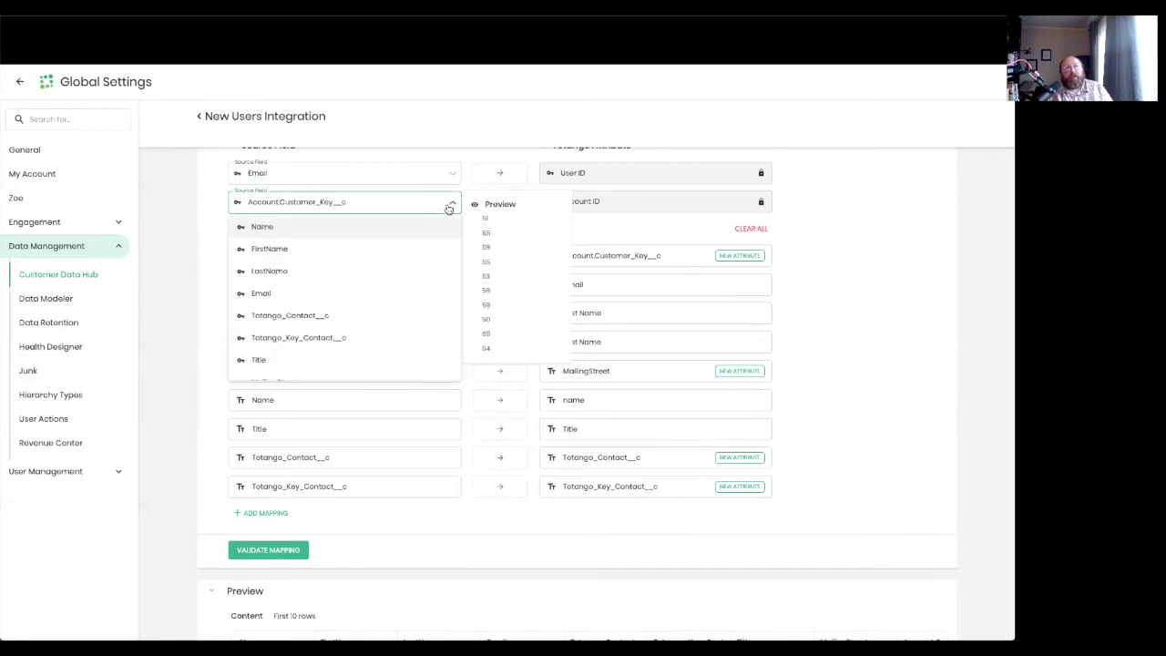
pyautogui.scroll(-1, 337, 341)
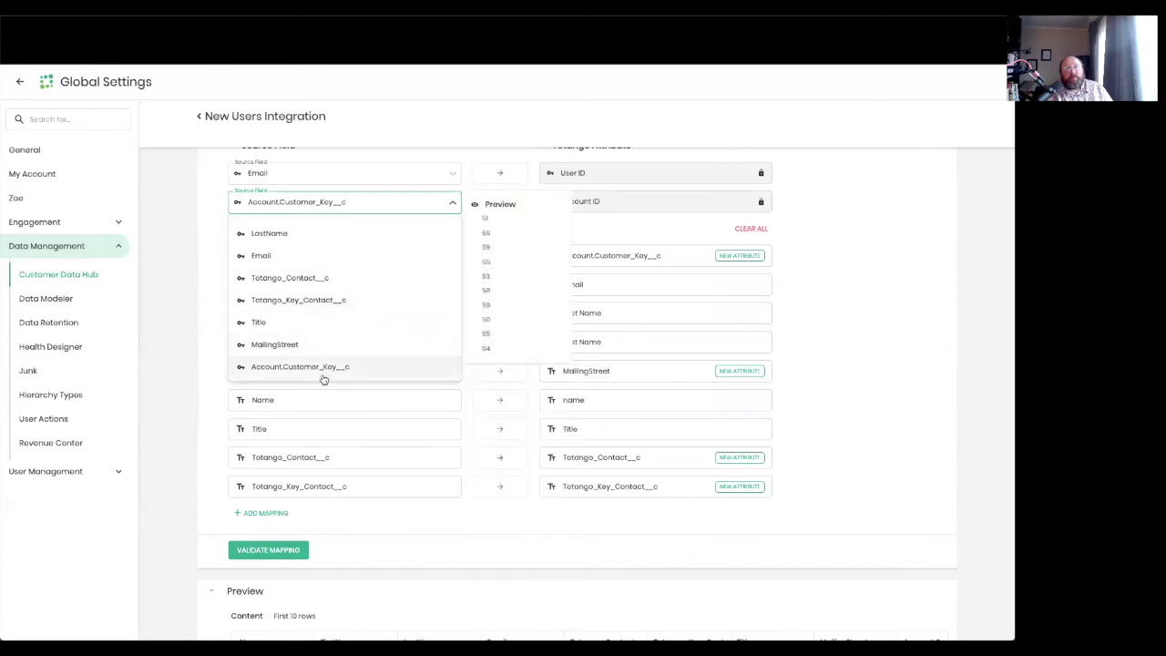
pyautogui.click(324, 376)
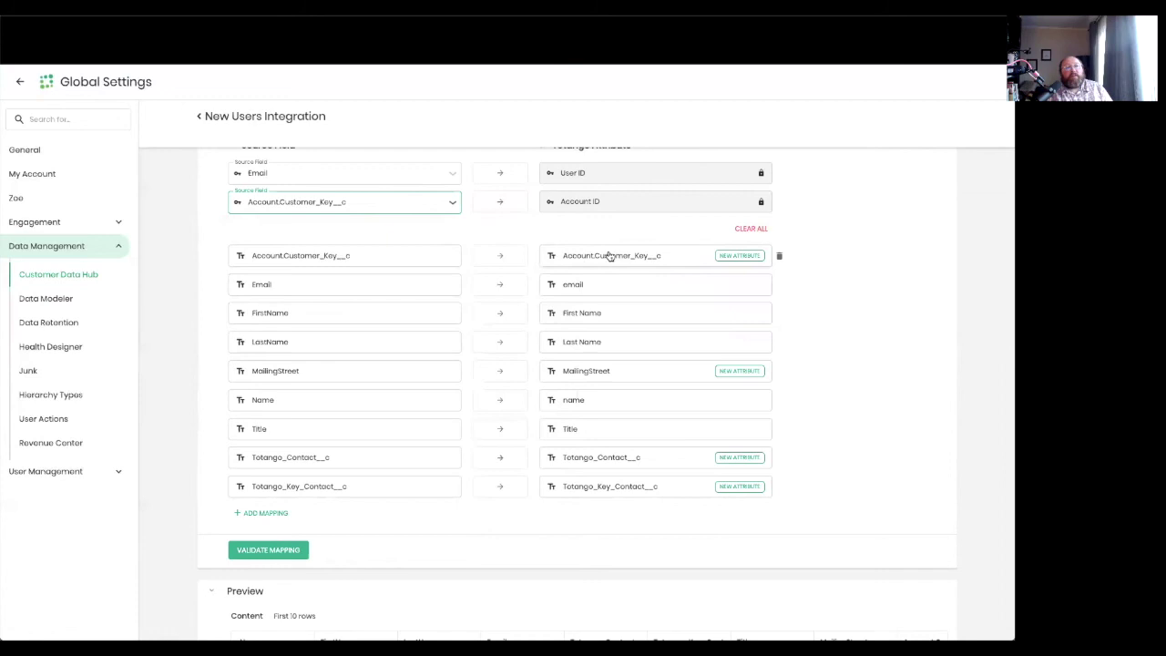
pyautogui.moveTo(386, 260)
pyautogui.click(778, 256)
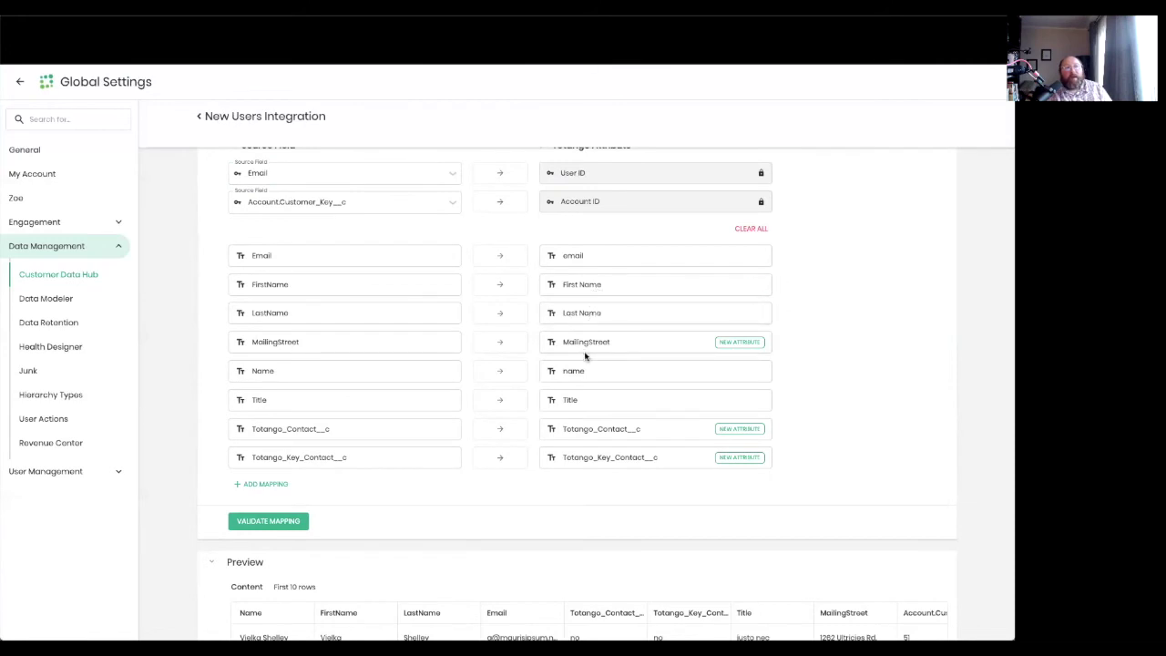
# Browse the Totango attributes available for the LastName mapping and keep Last Name selected
pyautogui.click(624, 320)
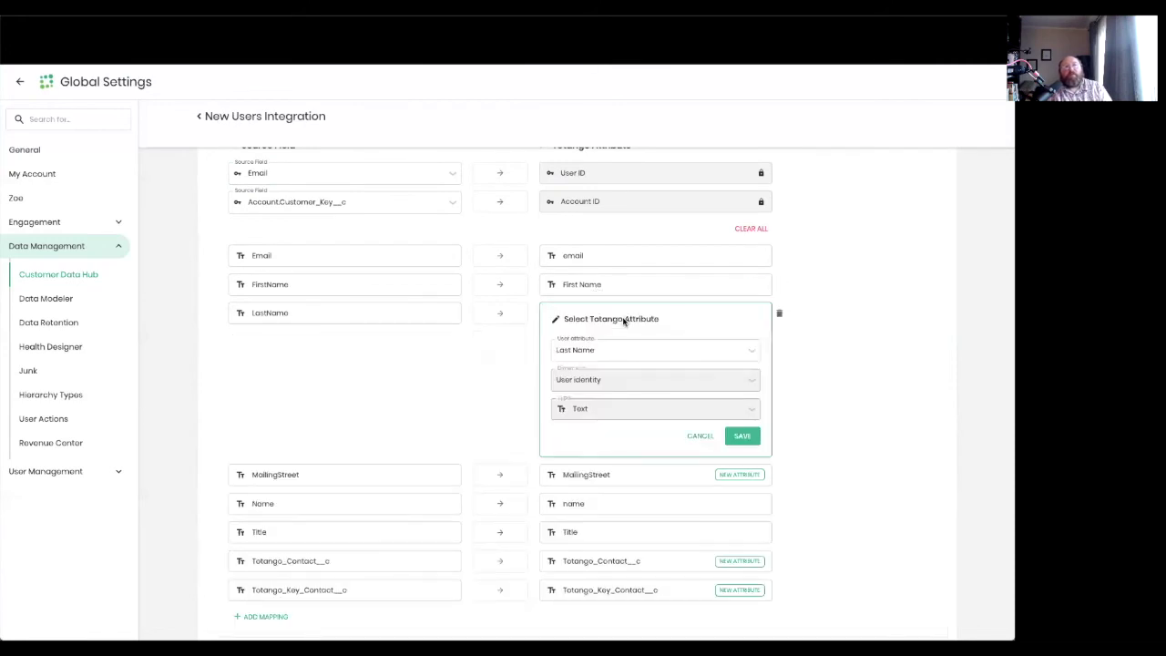
pyautogui.click(617, 350)
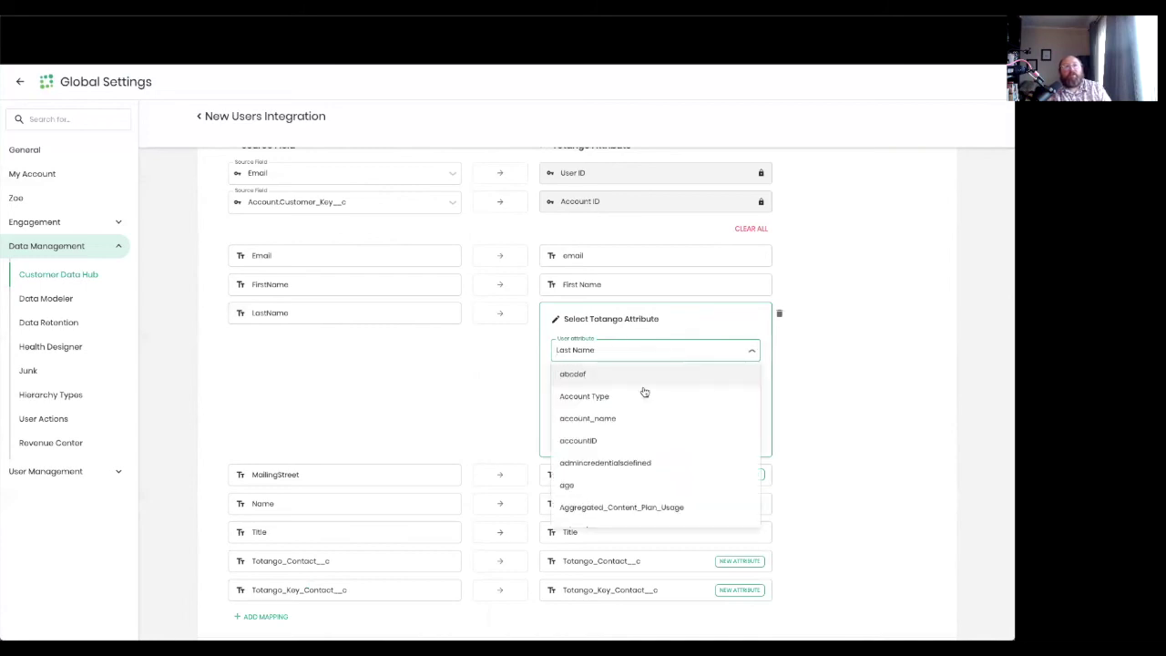
pyautogui.scroll(-6, 630, 438)
pyautogui.scroll(-10, 629, 448)
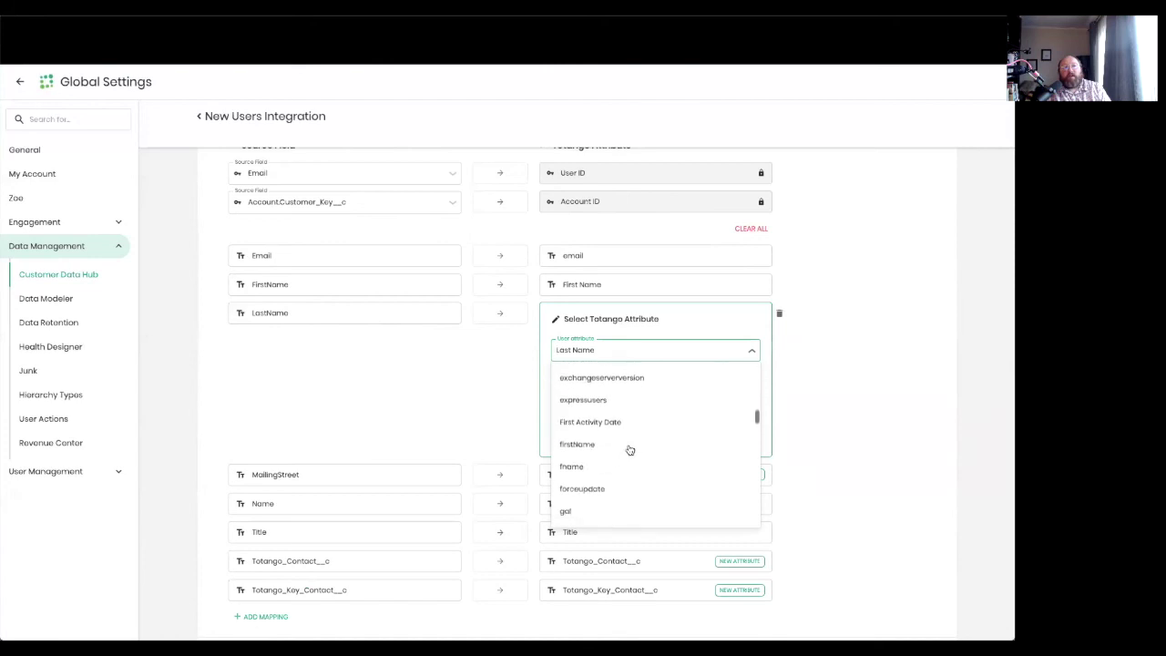
pyautogui.click(920, 322)
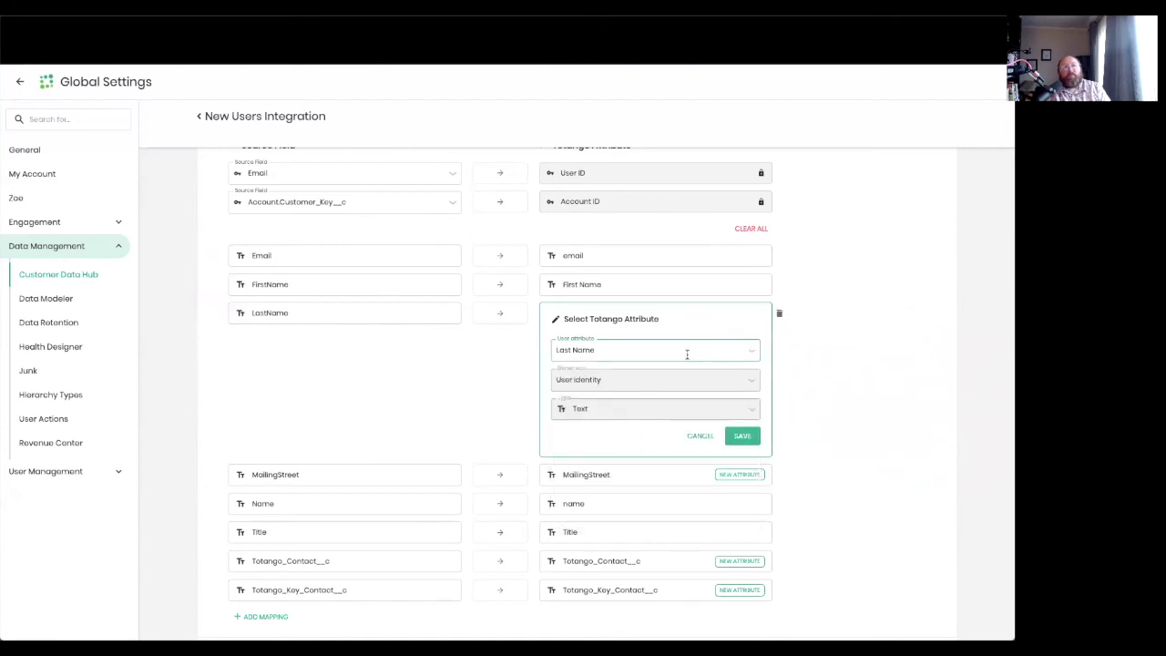
pyautogui.click(743, 437)
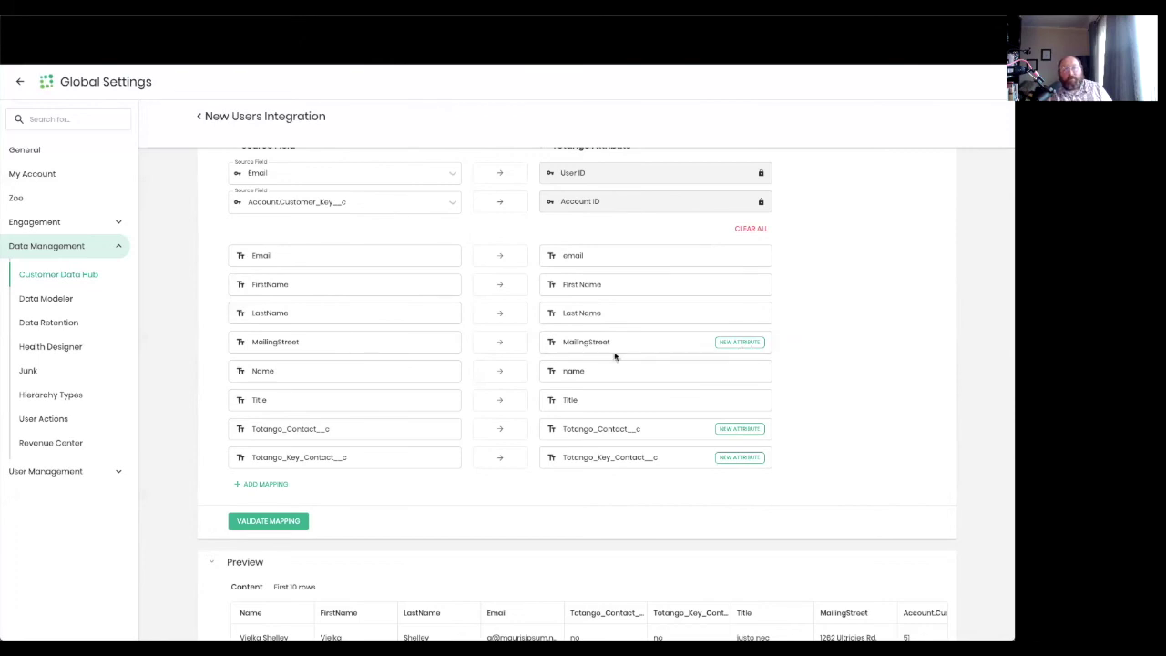
# Map the MailingStreet source field to the existing Address attribute
pyautogui.click(737, 348)
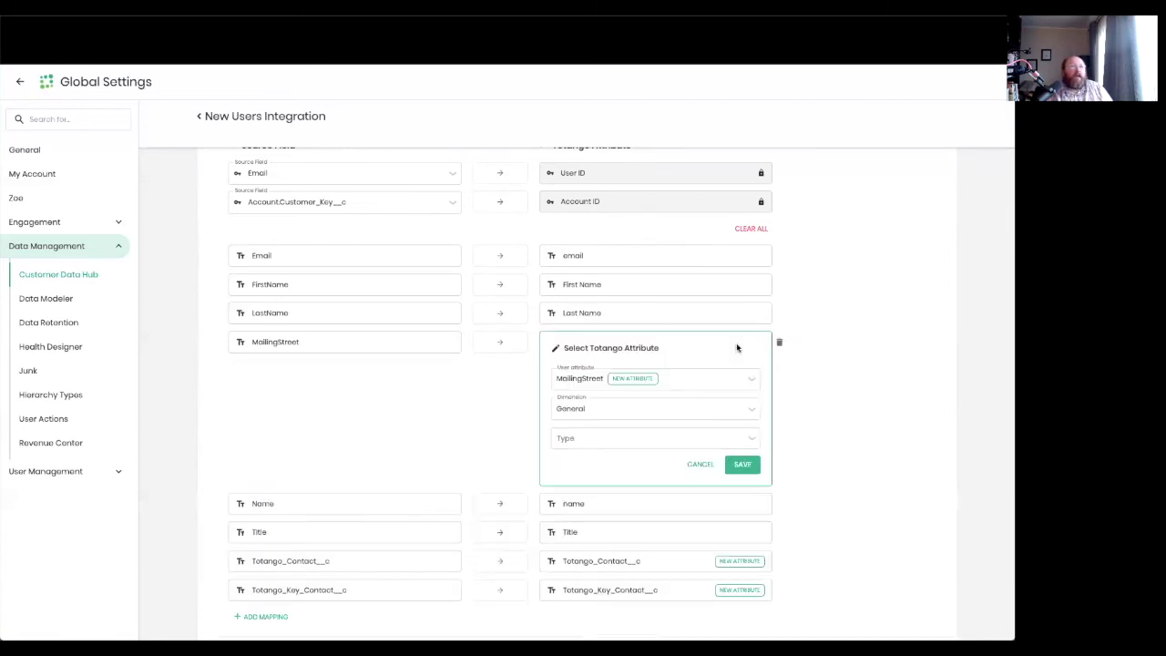
pyautogui.click(693, 377)
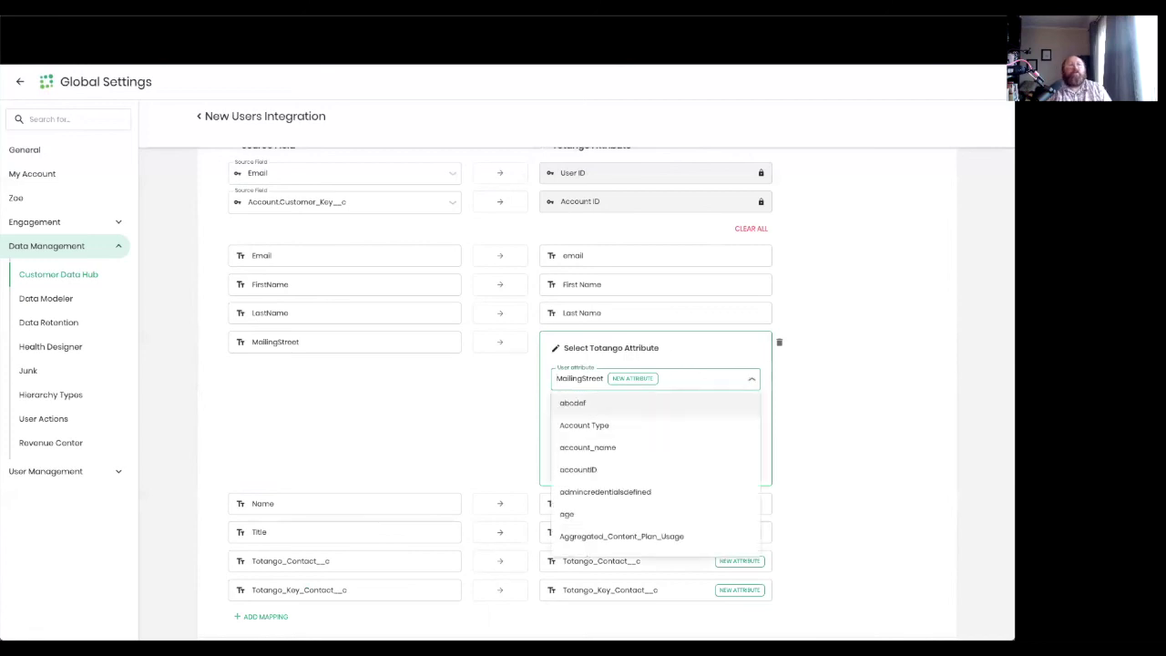
pyautogui.write('addres')
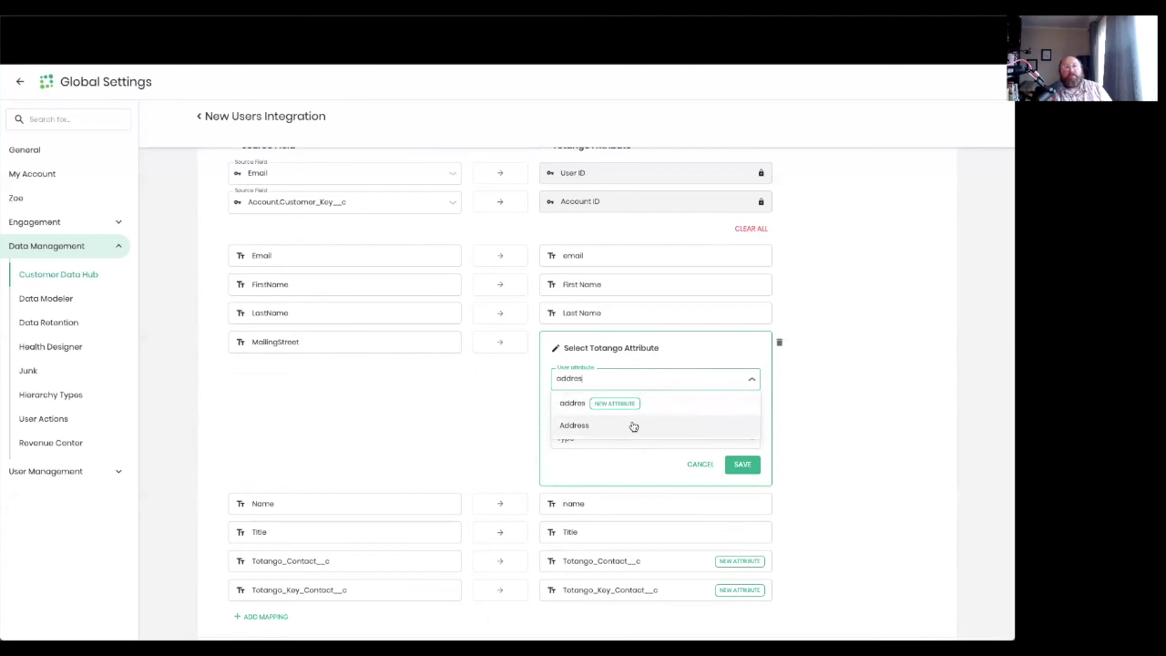
pyautogui.click(569, 428)
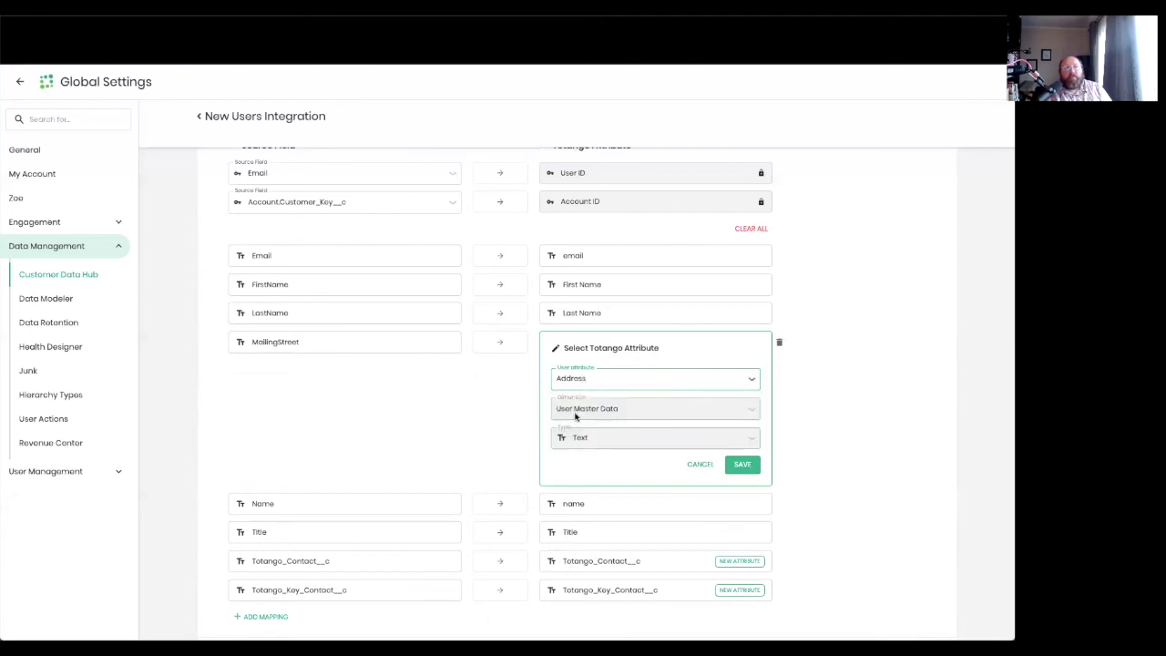
pyautogui.click(742, 464)
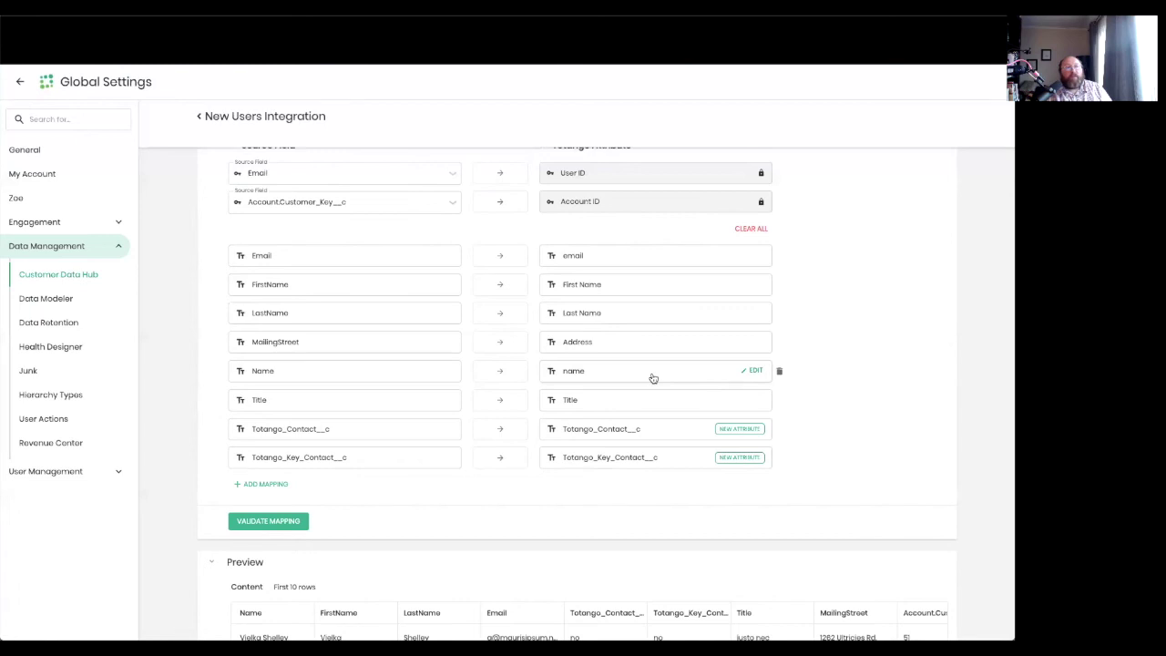
# Map the Totango_Contact__c source field to the existing Contact attribute
pyautogui.click(646, 437)
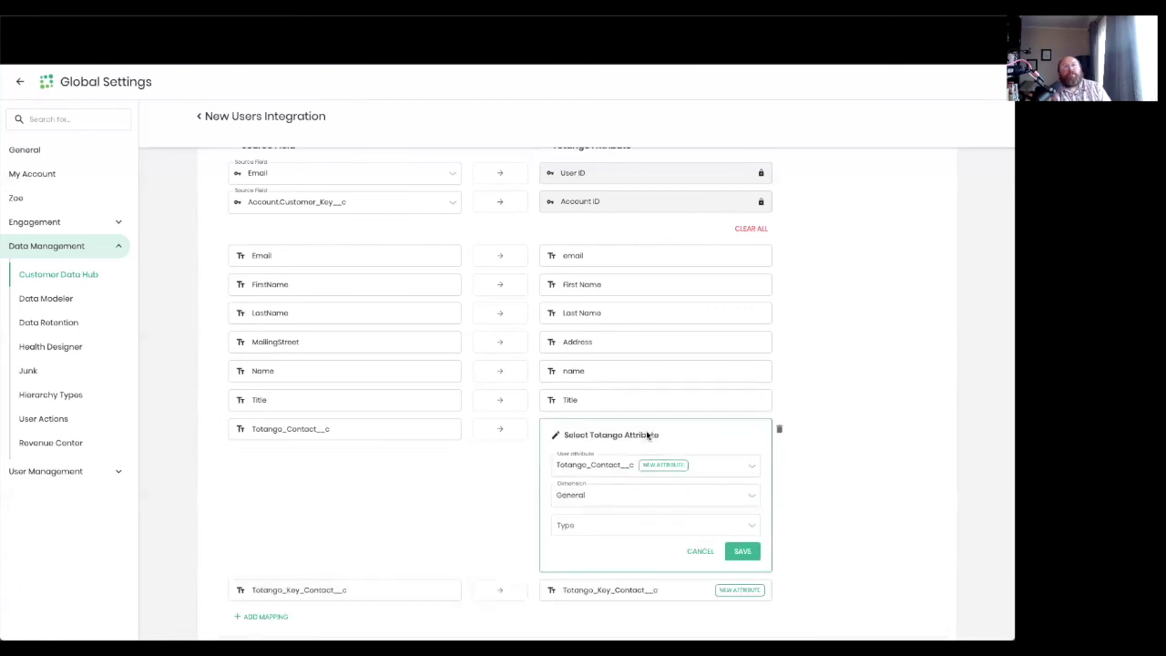
pyautogui.click(626, 466)
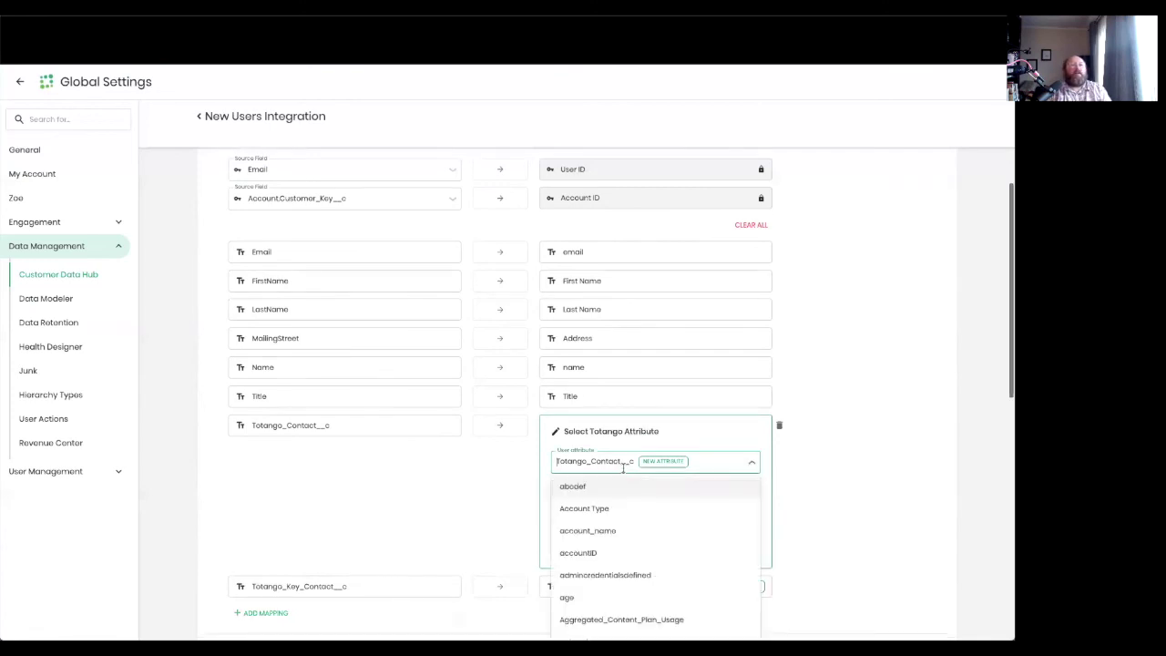
pyautogui.write('contact')
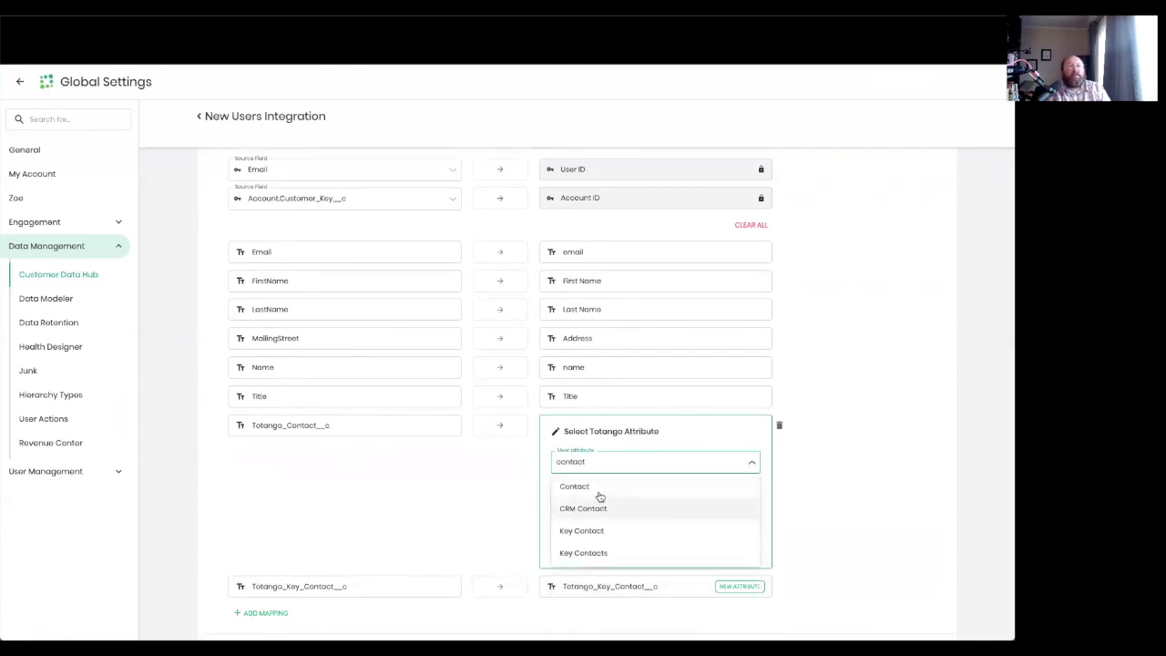
pyautogui.click(596, 488)
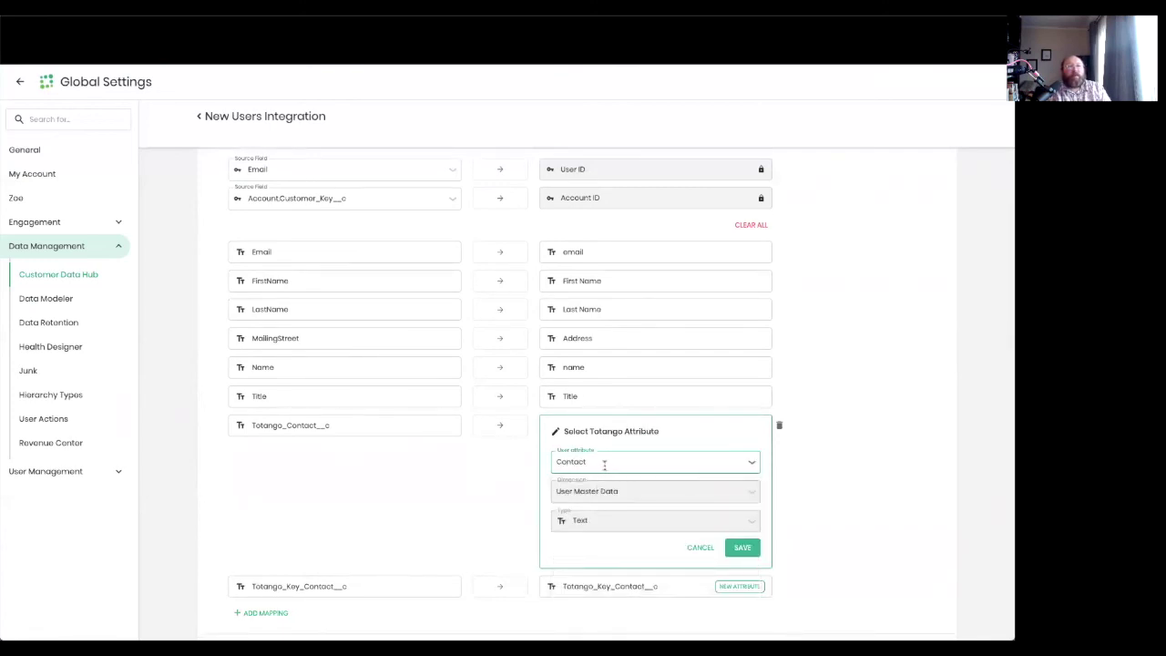
pyautogui.click(742, 550)
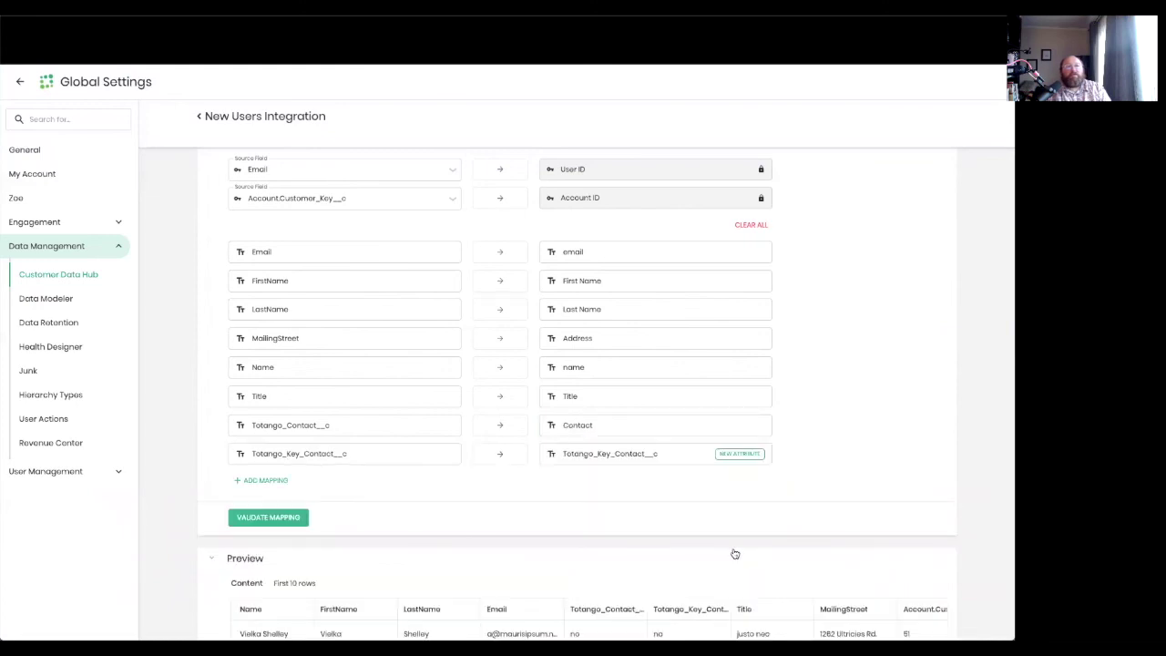
# Map the Totango_Key_Contact__c source field to the existing Key Contact attribute
pyautogui.click(636, 459)
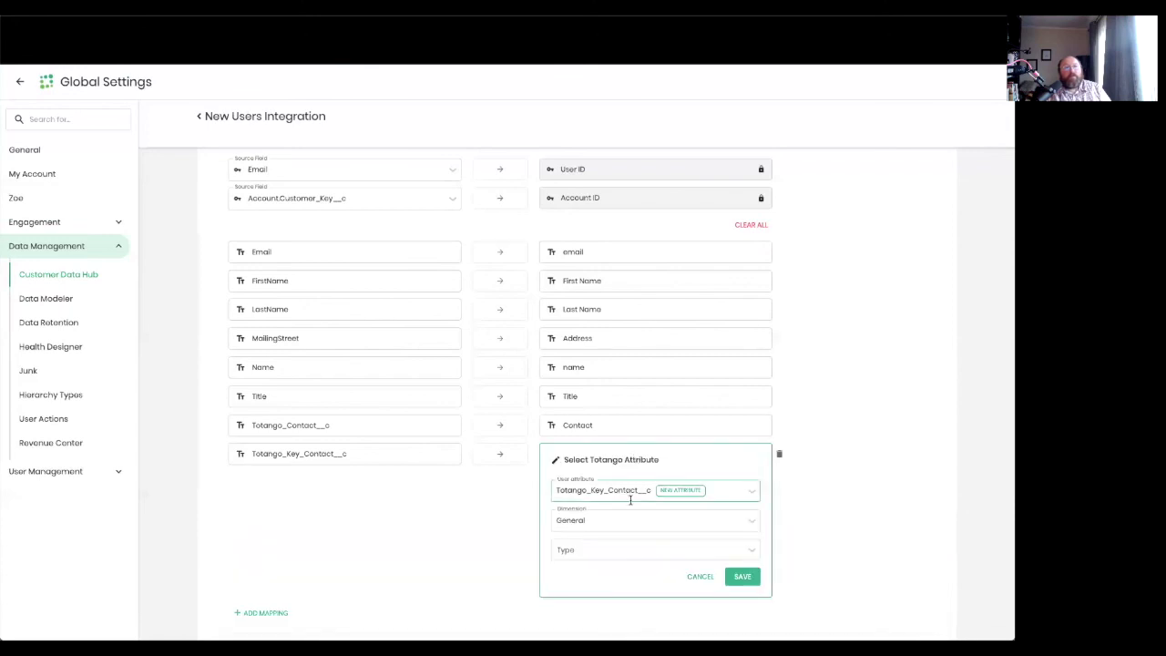
pyautogui.click(617, 490)
pyautogui.write('key con')
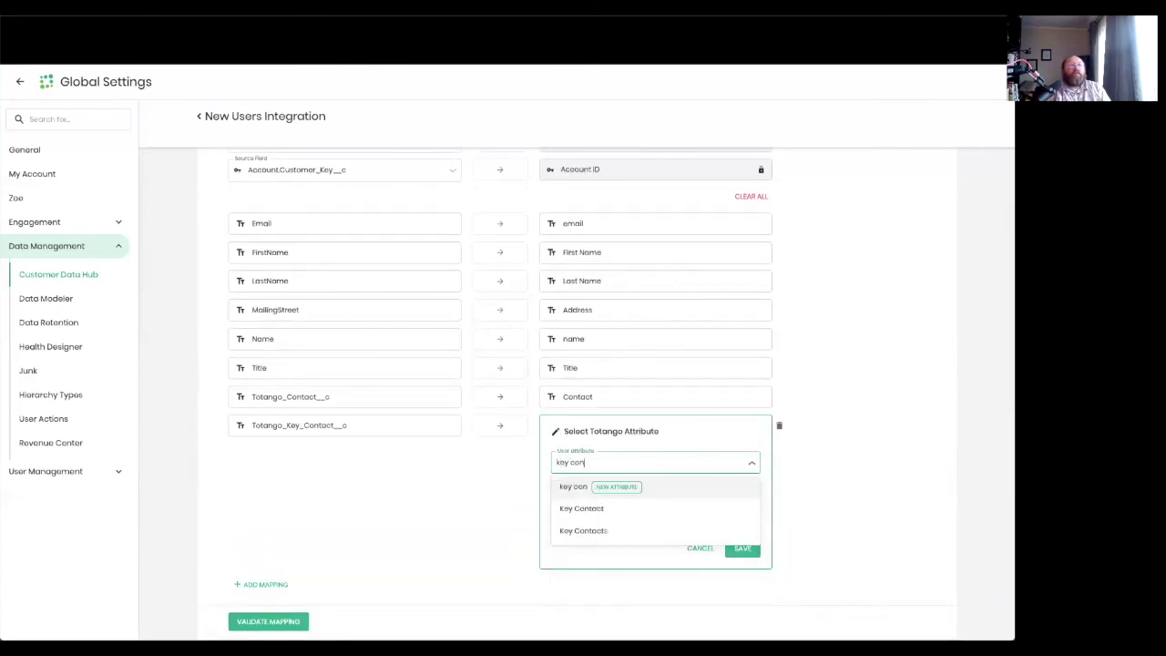
pyautogui.click(611, 512)
pyautogui.click(751, 551)
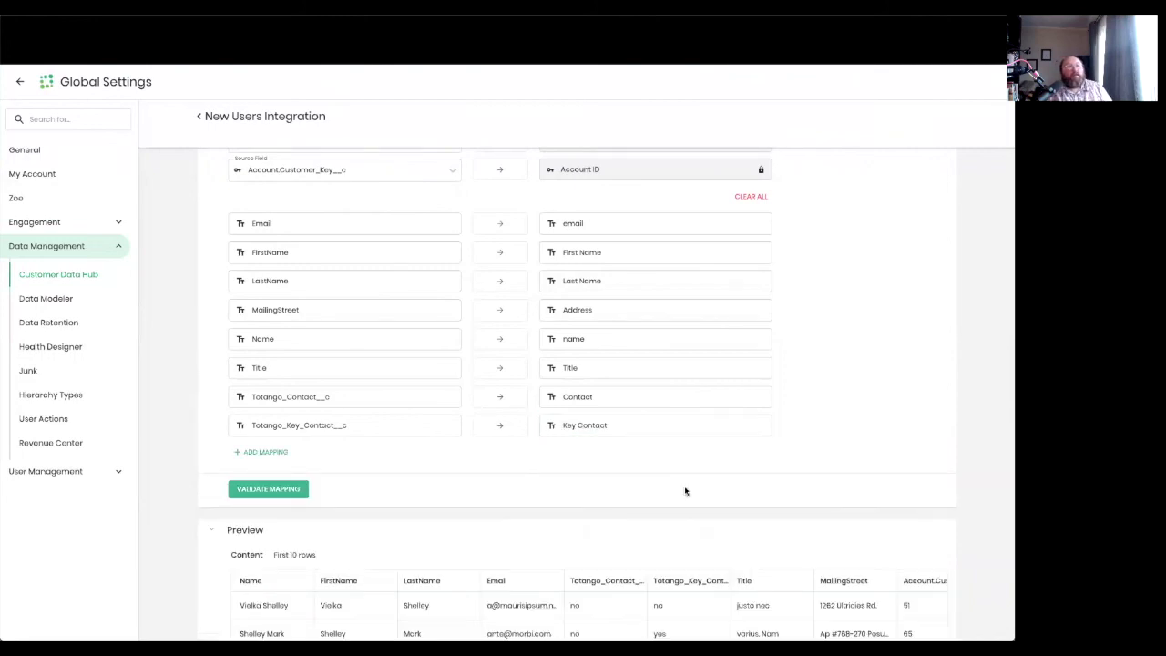
# Review the completed field mappings, including the values previewed for Account.Customer_Key__c, and validate the mapping
pyautogui.scroll(3, 684, 488)
pyautogui.scroll(-2, 684, 488)
pyautogui.scroll(-2, 685, 491)
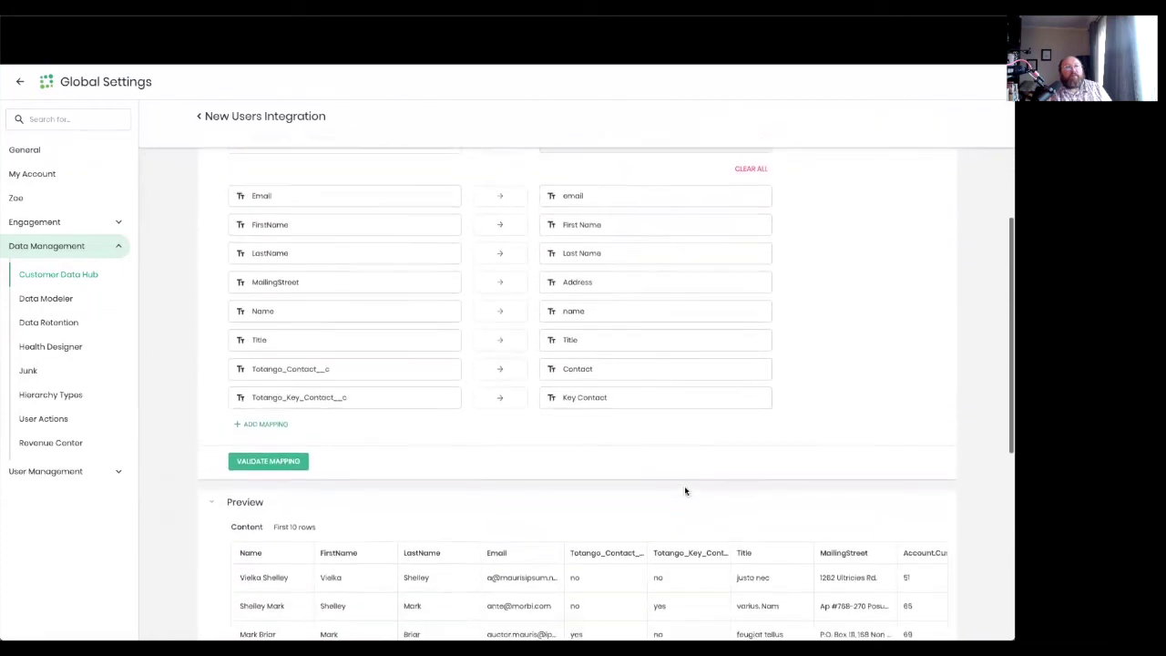
pyautogui.scroll(3, 678, 405)
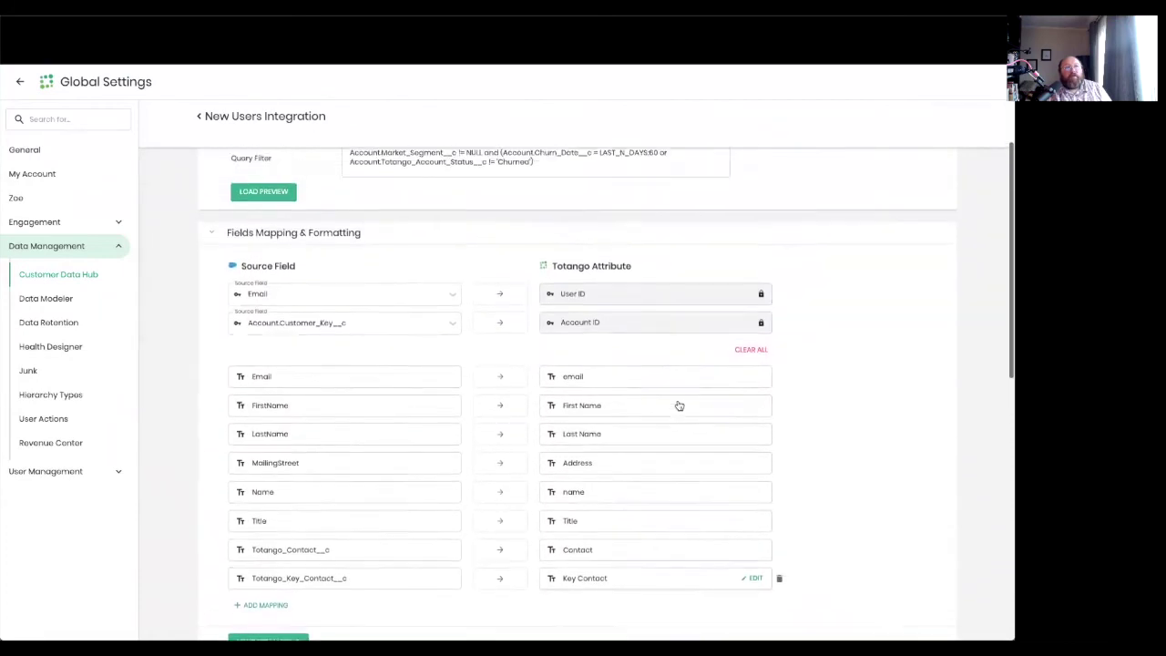
pyautogui.moveTo(415, 334)
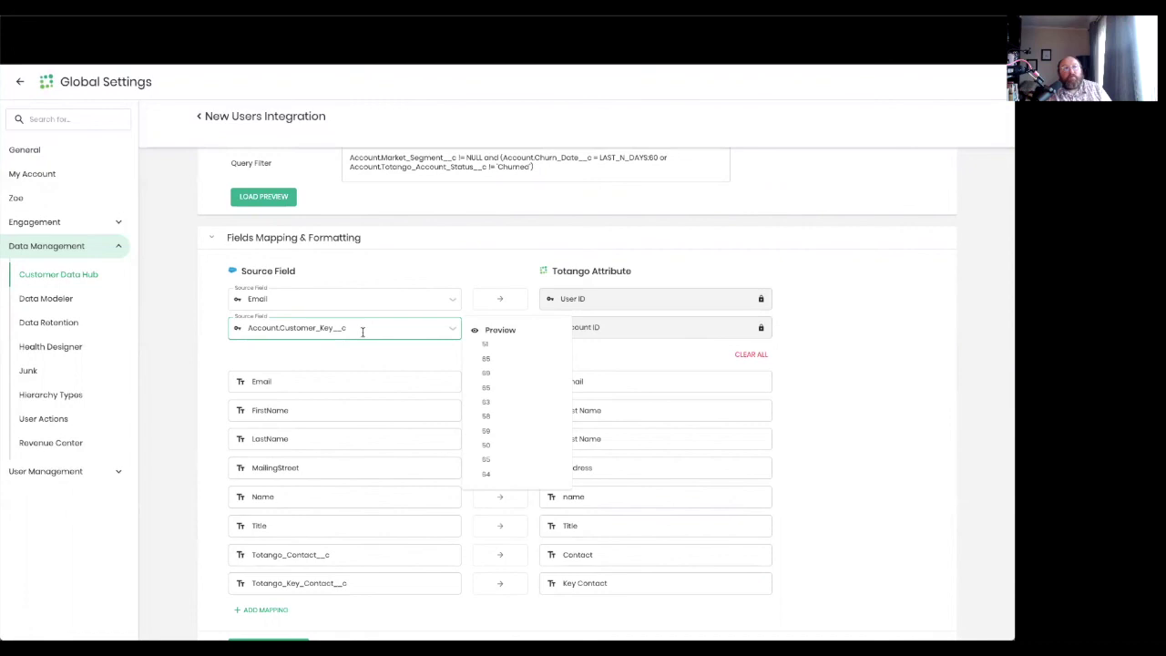
pyautogui.scroll(-5, 367, 361)
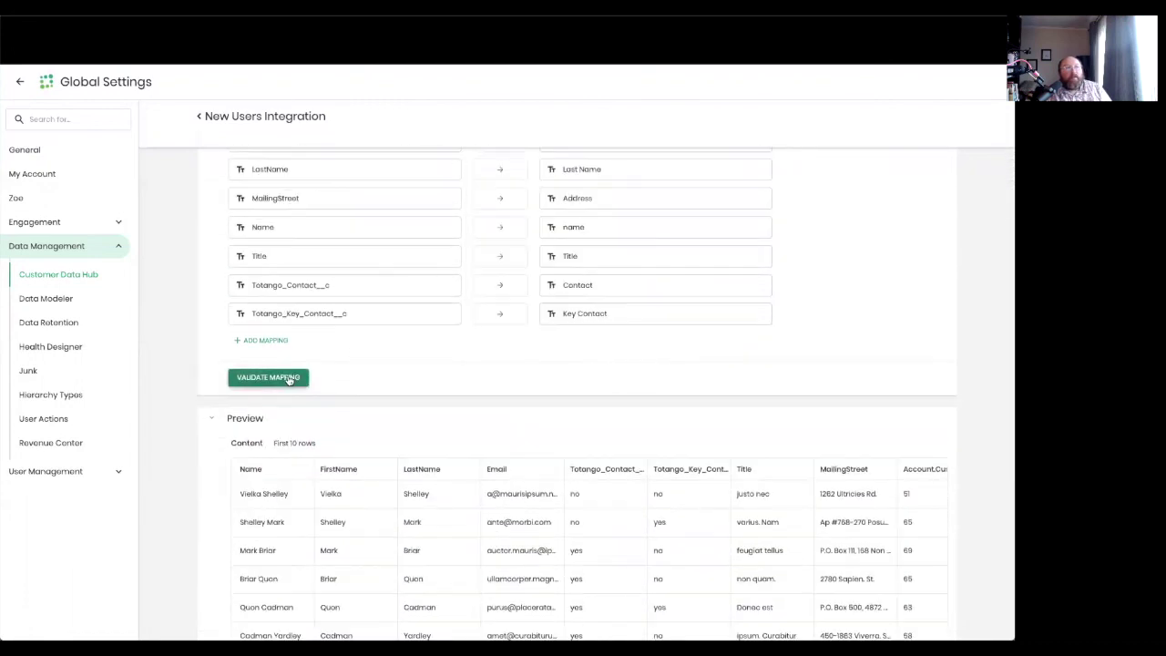
pyautogui.click(288, 379)
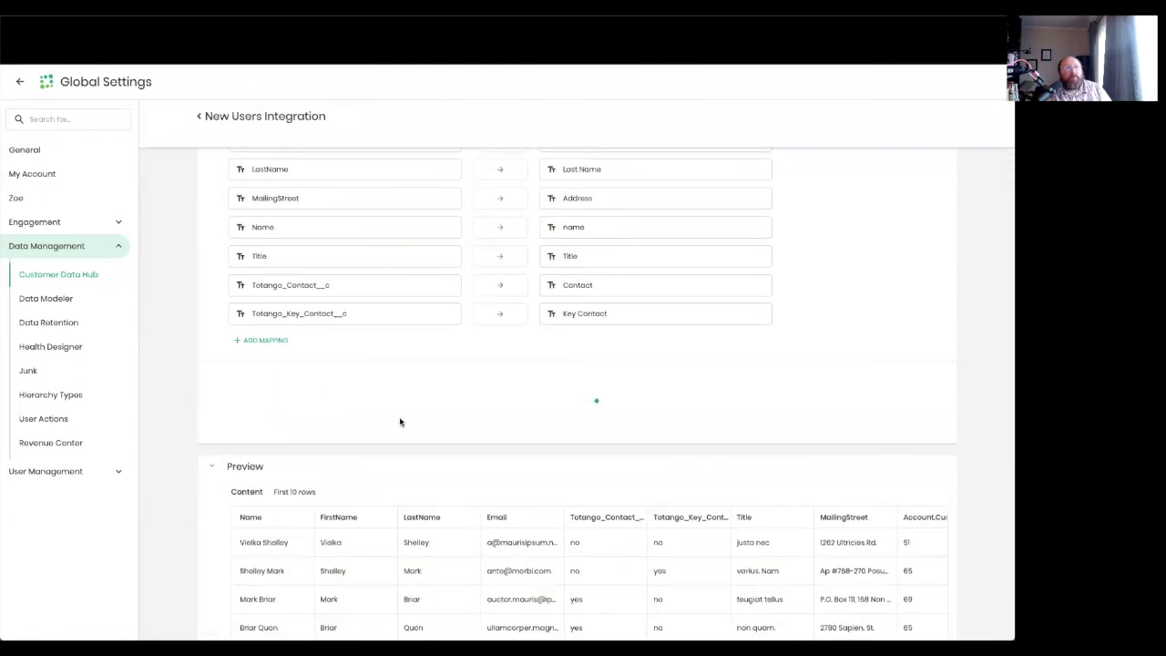
# Schedule the integration to run hourly, then save and sync it
pyautogui.scroll(-7, 452, 502)
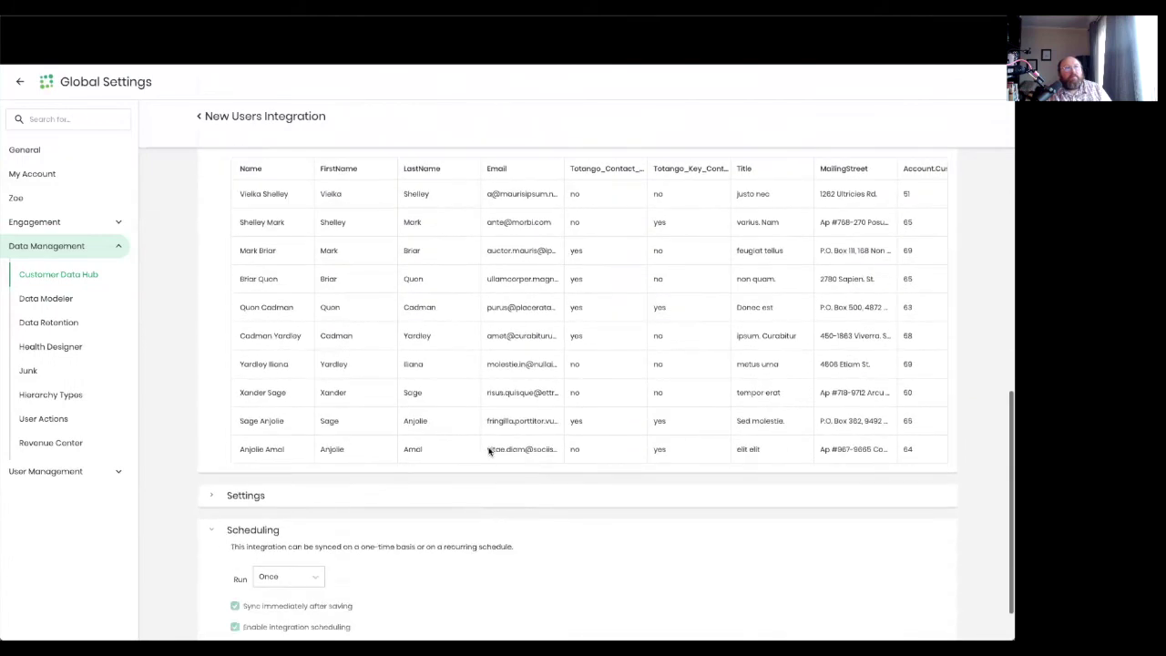
pyautogui.scroll(-1, 502, 421)
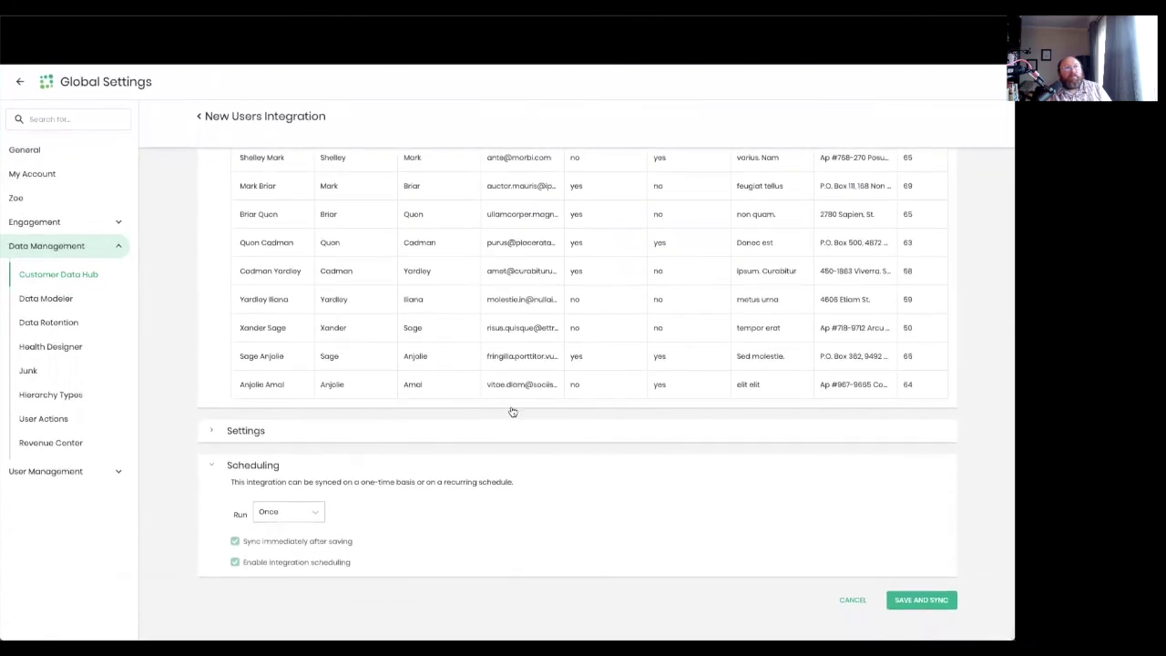
pyautogui.click(306, 513)
pyautogui.click(280, 565)
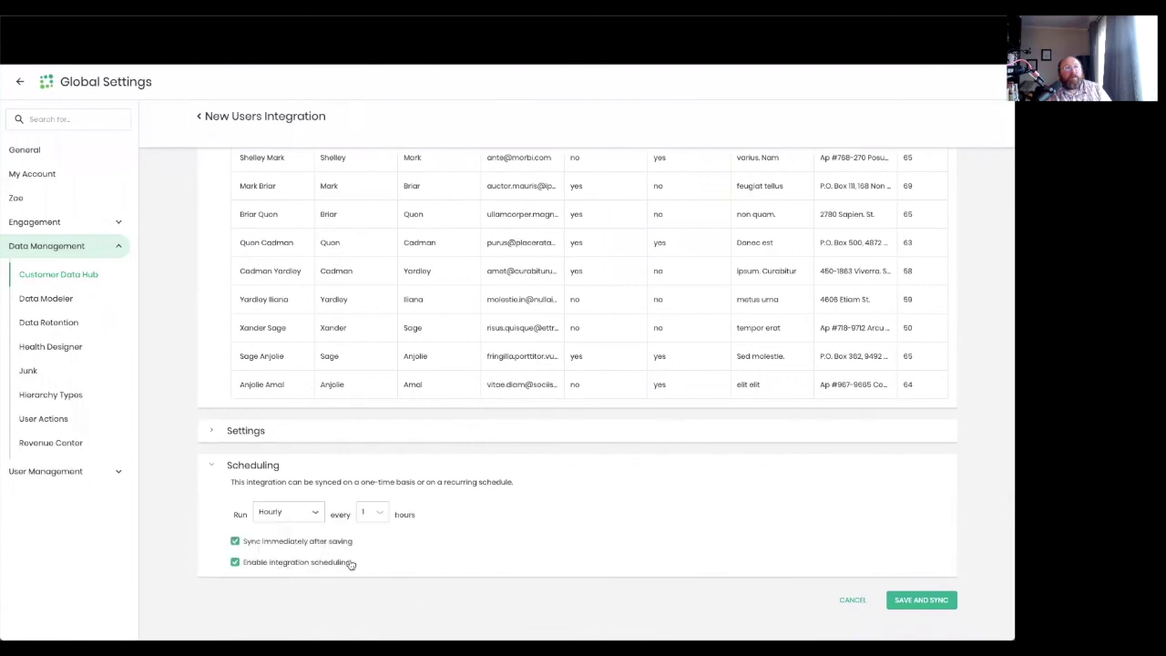
pyautogui.click(930, 601)
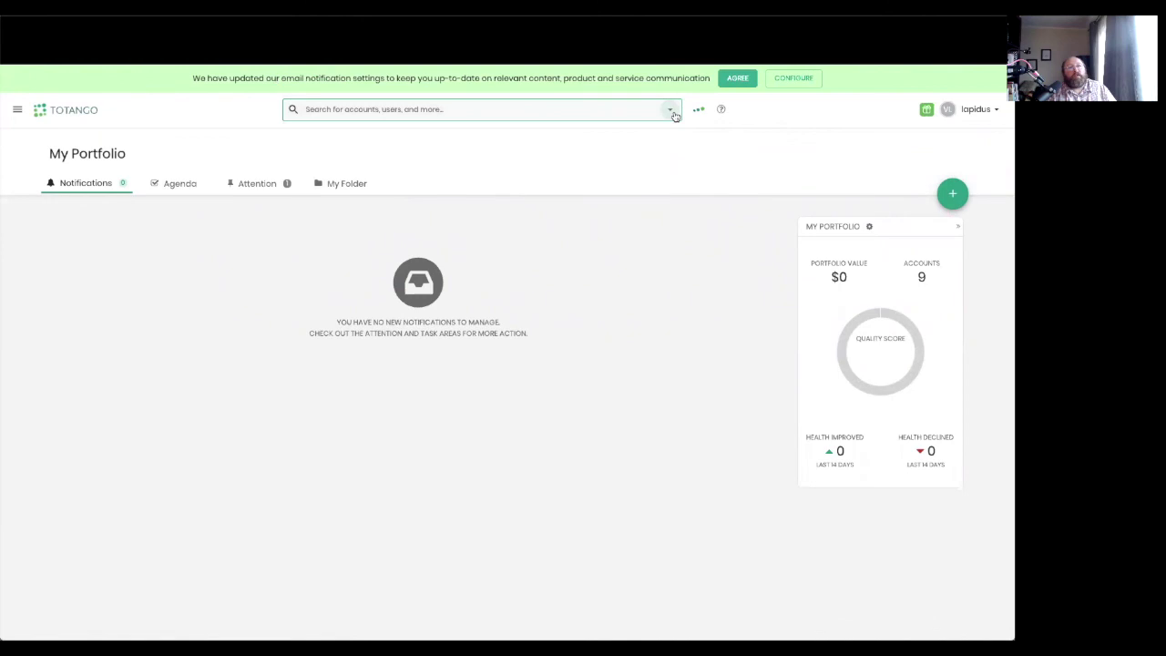
# Open the Purus Nullam Foundation account from an All Accounts segment and examine the contacts in its overview
pyautogui.click(672, 113)
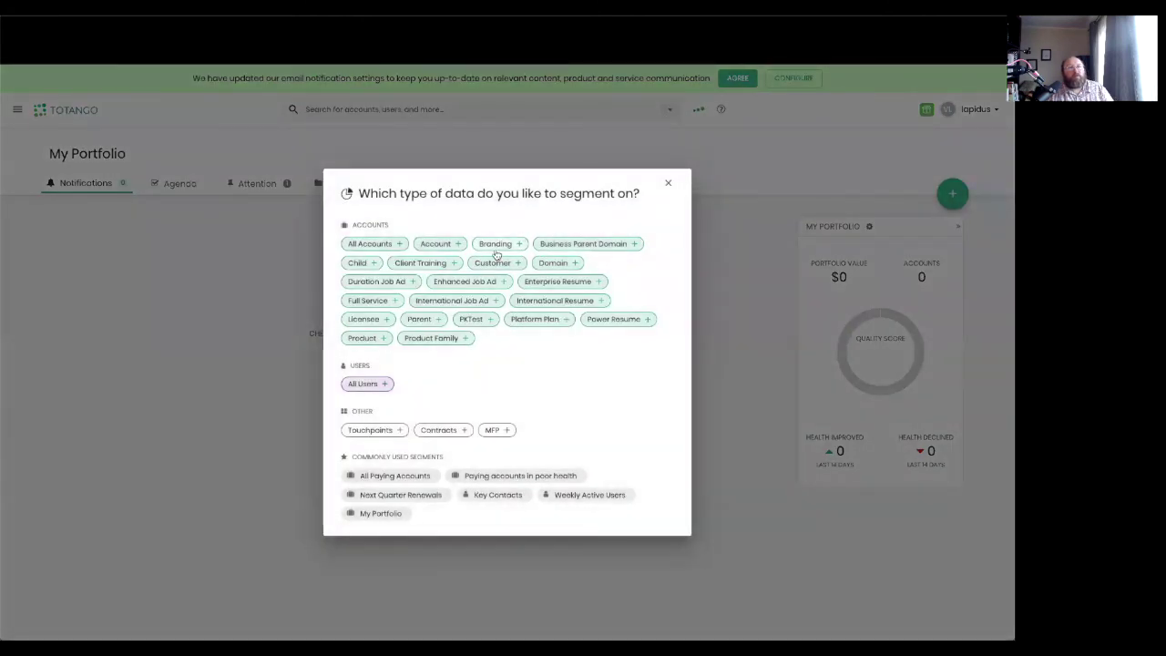
pyautogui.click(377, 243)
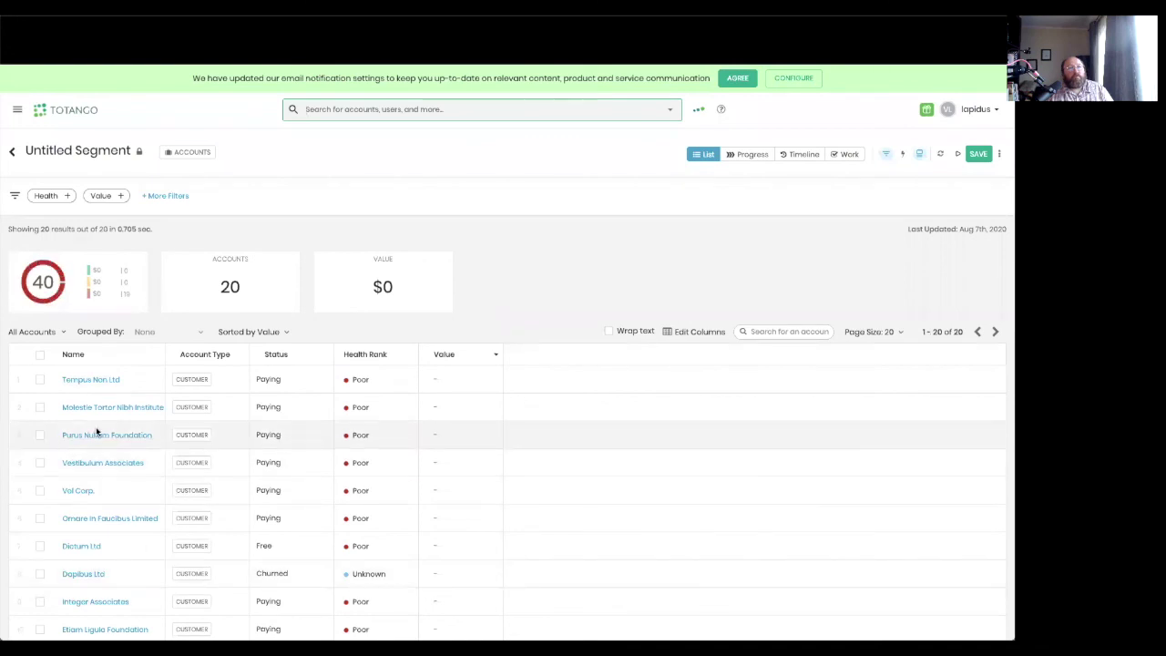
pyautogui.click(96, 433)
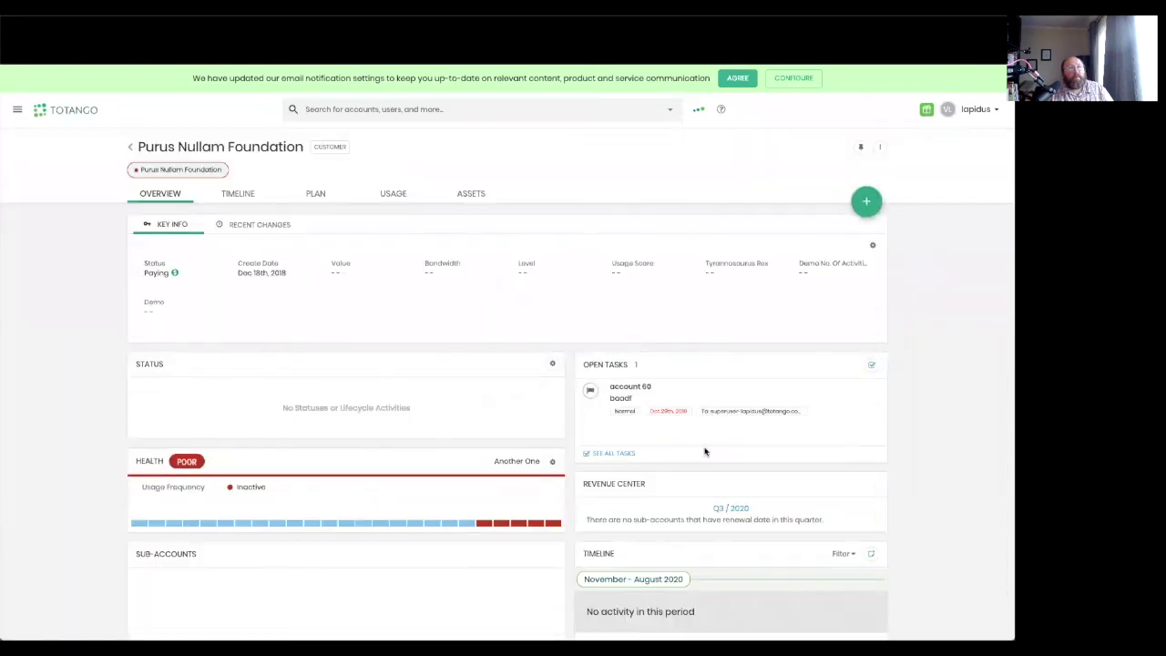
pyautogui.scroll(-5, 705, 451)
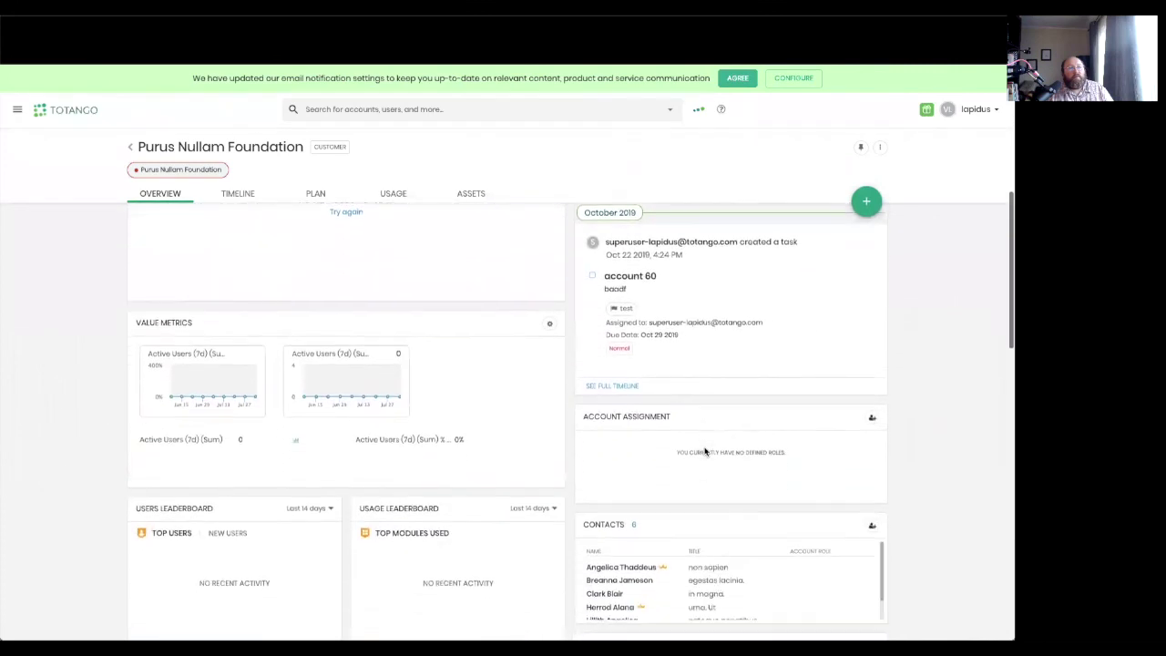
pyautogui.scroll(-2, 705, 451)
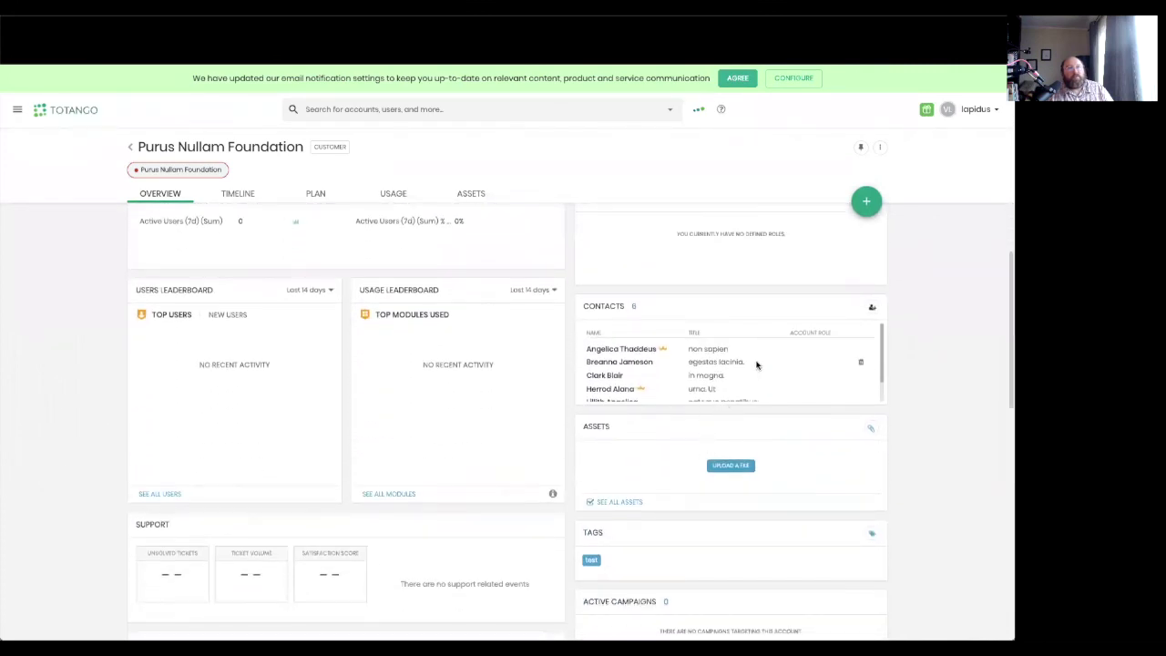
pyautogui.scroll(-2, 720, 366)
pyautogui.scroll(2, 720, 364)
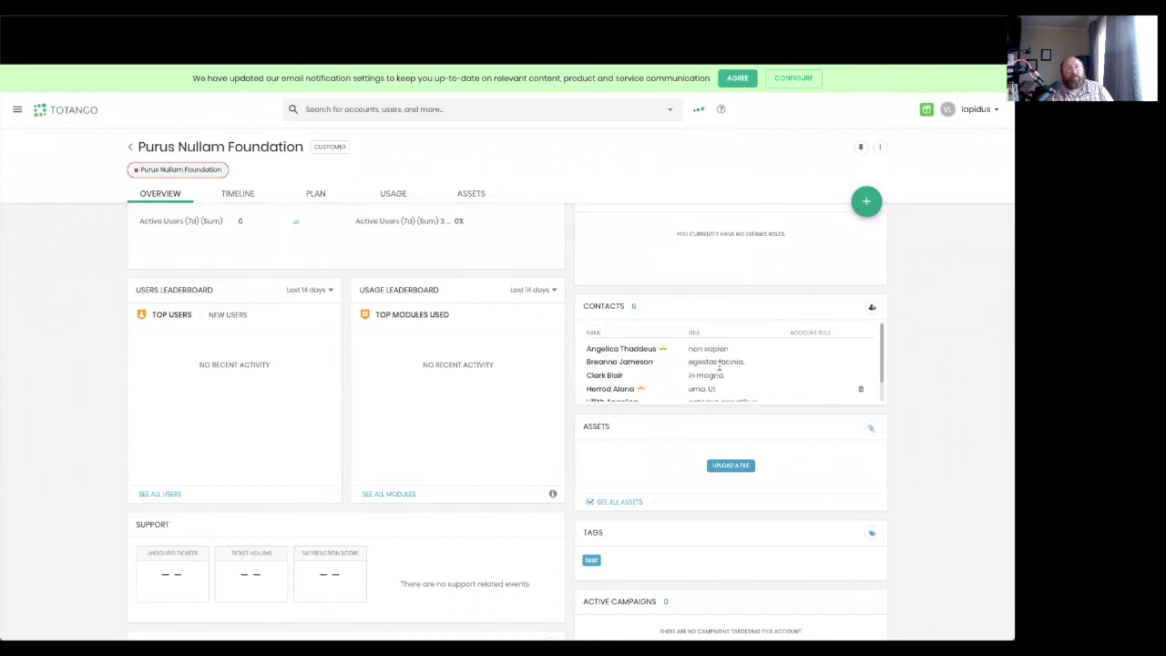